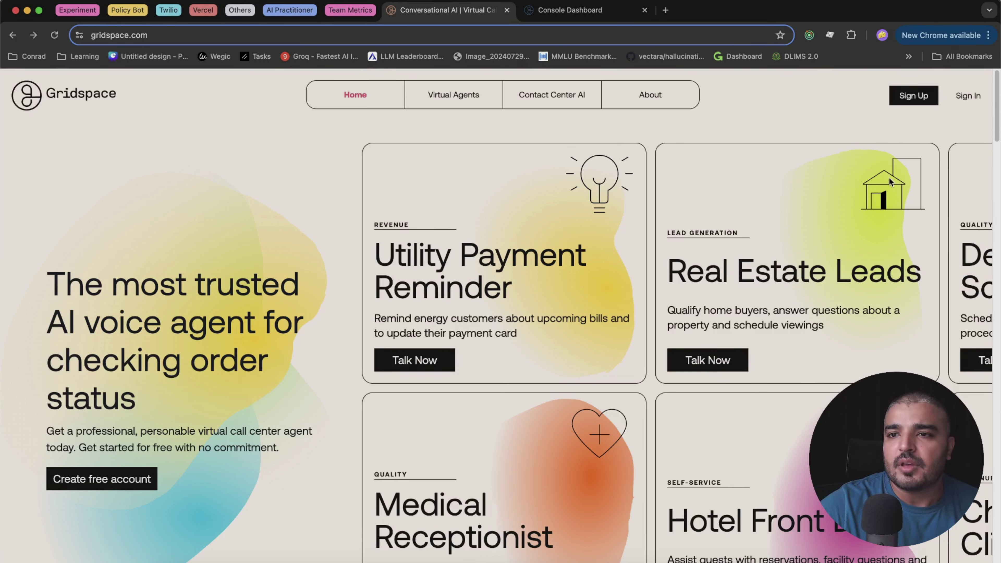
Scroll down to the Hotel Front Desk card and start its Talk Now demo.
left_click_drag(997, 96, 998, 113)
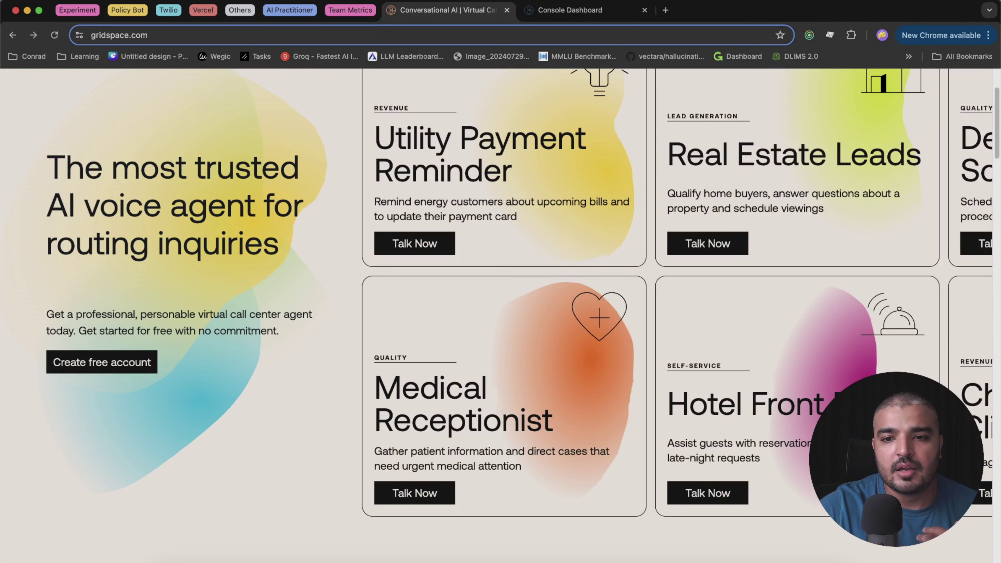
left_click(728, 494)
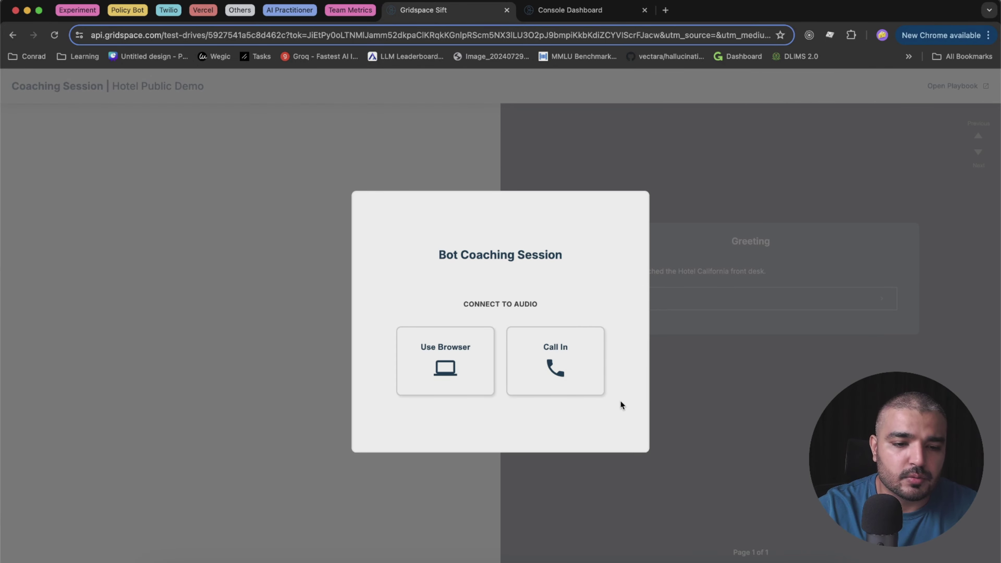
Call in to the hotel demo bot and book a Friday-to-Sunday single king room.
left_click(595, 376)
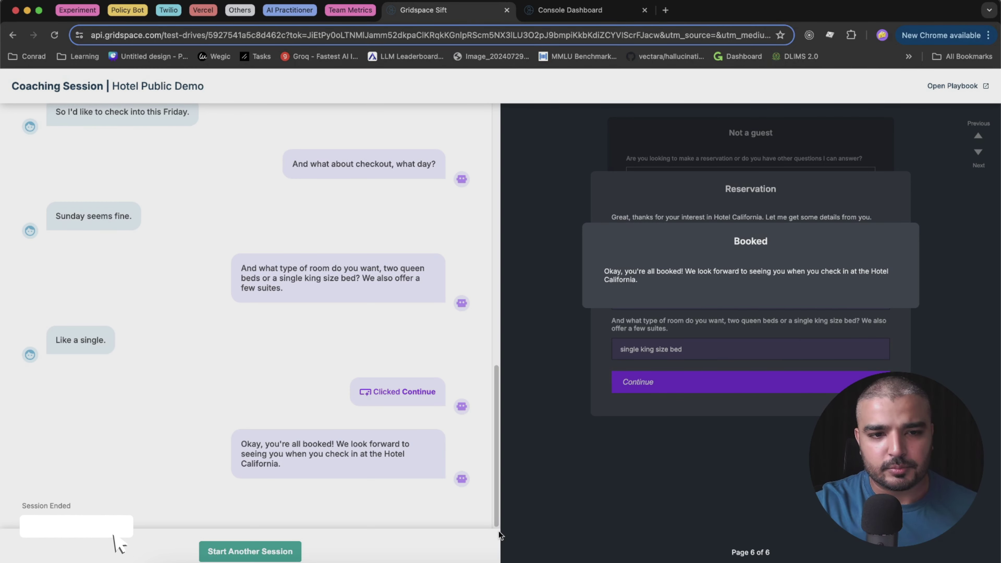
Scroll through the finished reservation transcript, then switch to the Console Dashboard tab.
left_click_drag(496, 465, 505, 166)
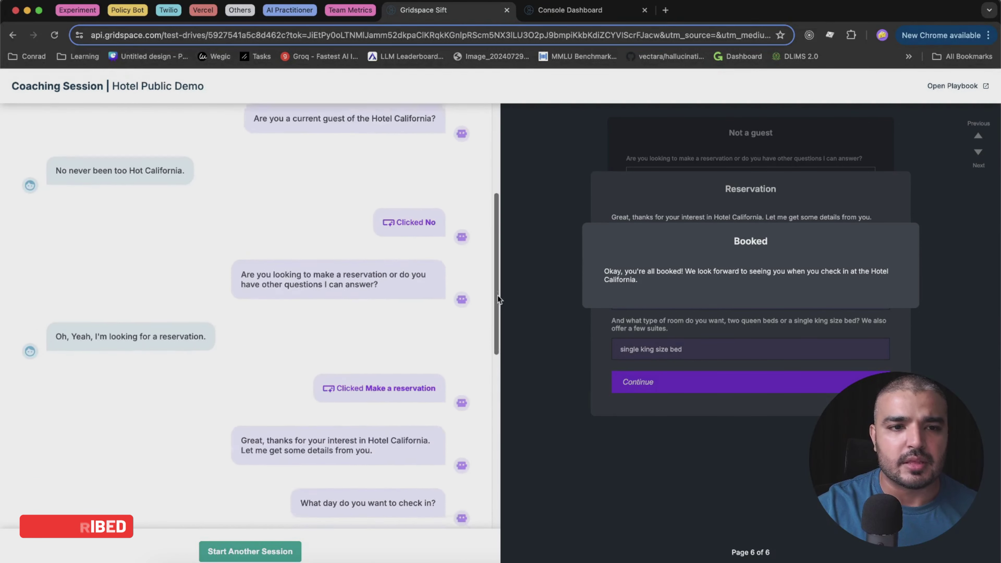
left_click_drag(496, 303, 475, 443)
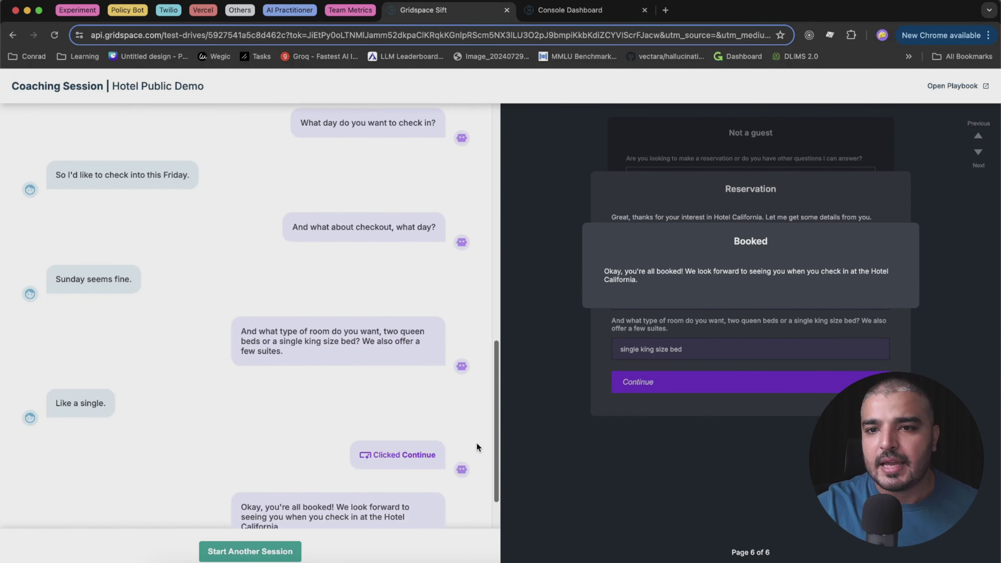
left_click(639, 22)
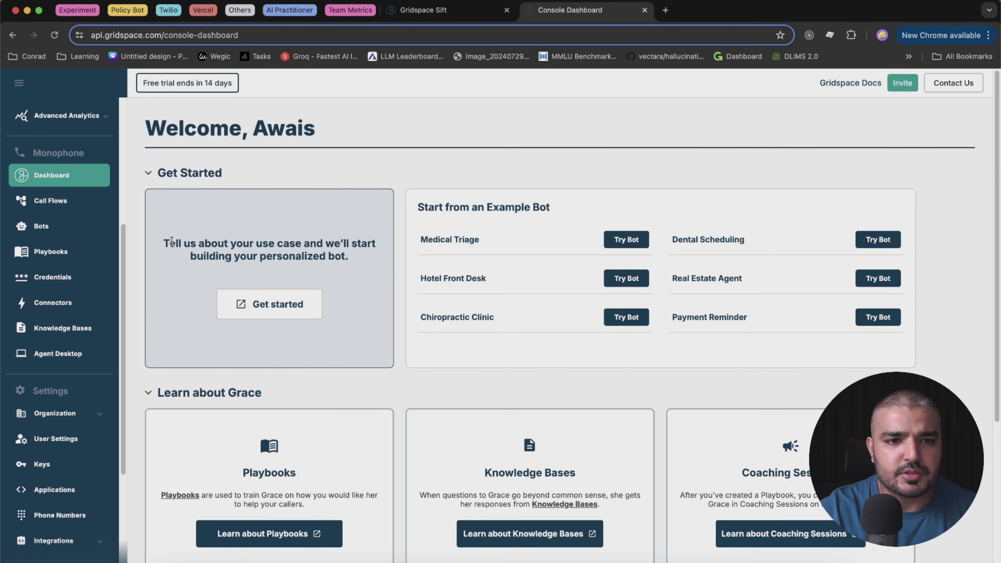
Skim the dashboard's Get Started section and example bots, then go to the Bots page.
left_click_drag(171, 241, 376, 256)
left_click(367, 266)
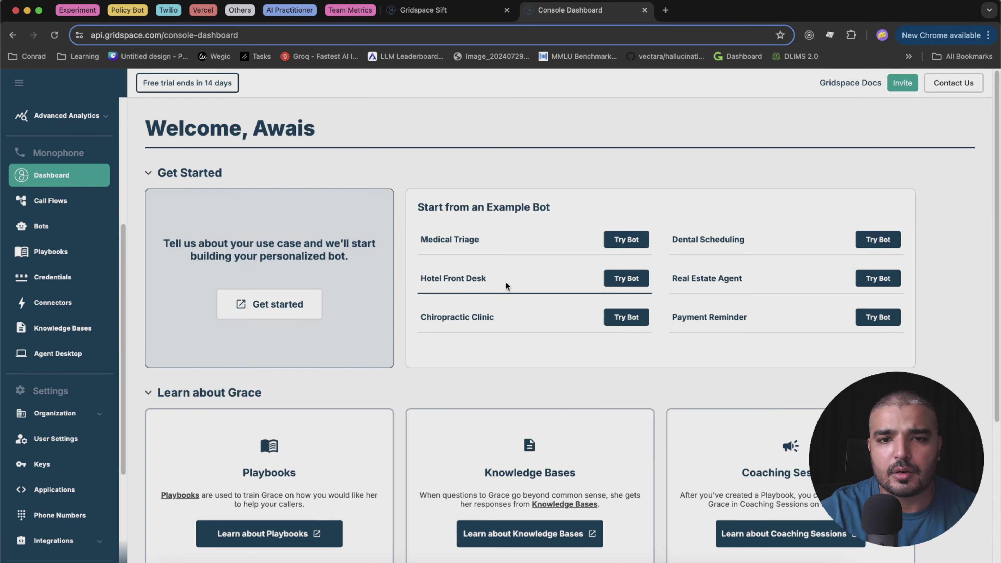
scroll(563, 316, "down", 5)
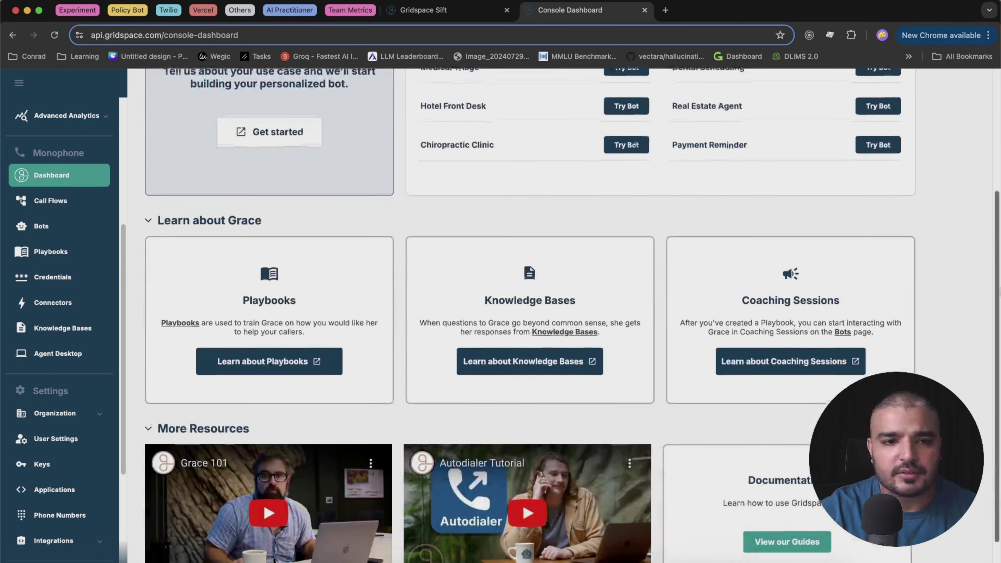
scroll(564, 315, "down", 1)
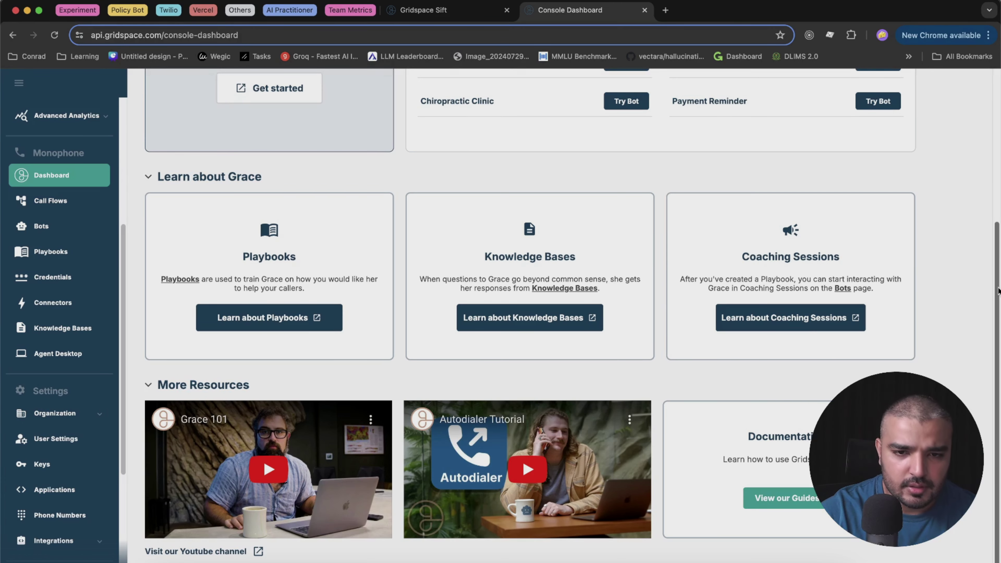
scroll(998, 291, "up", 5)
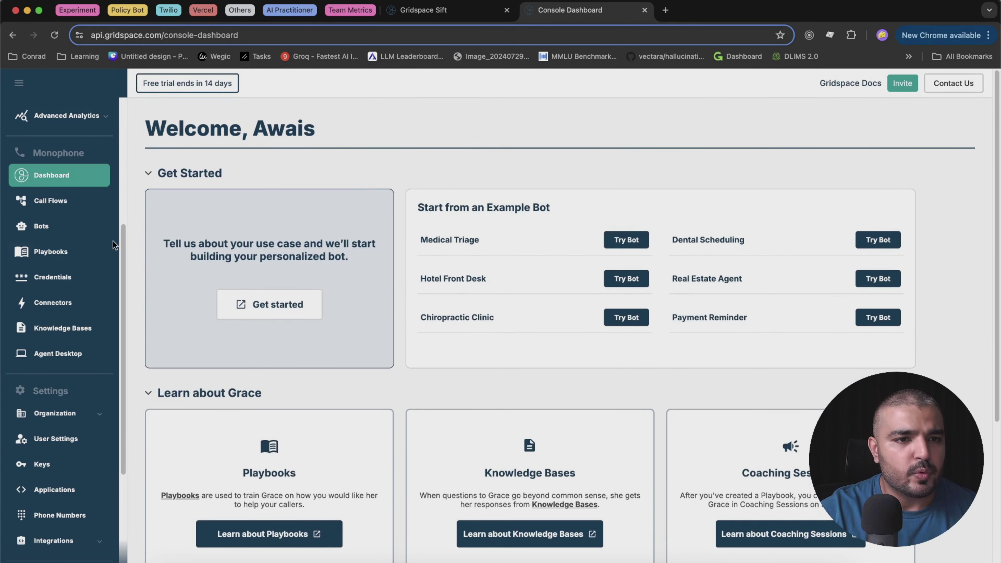
left_click(58, 228)
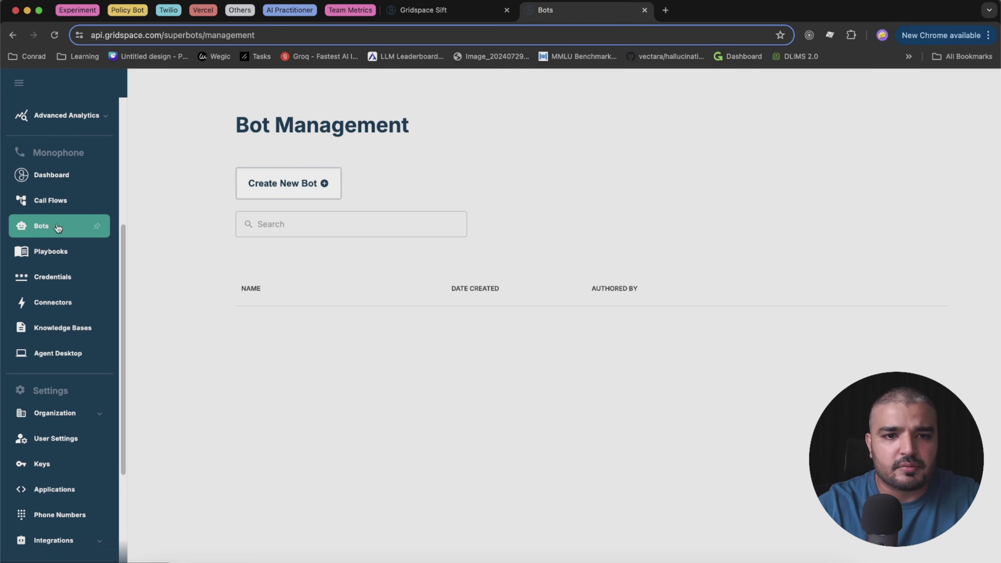
Create a new bot named 'Gym Bot'.
left_click(272, 183)
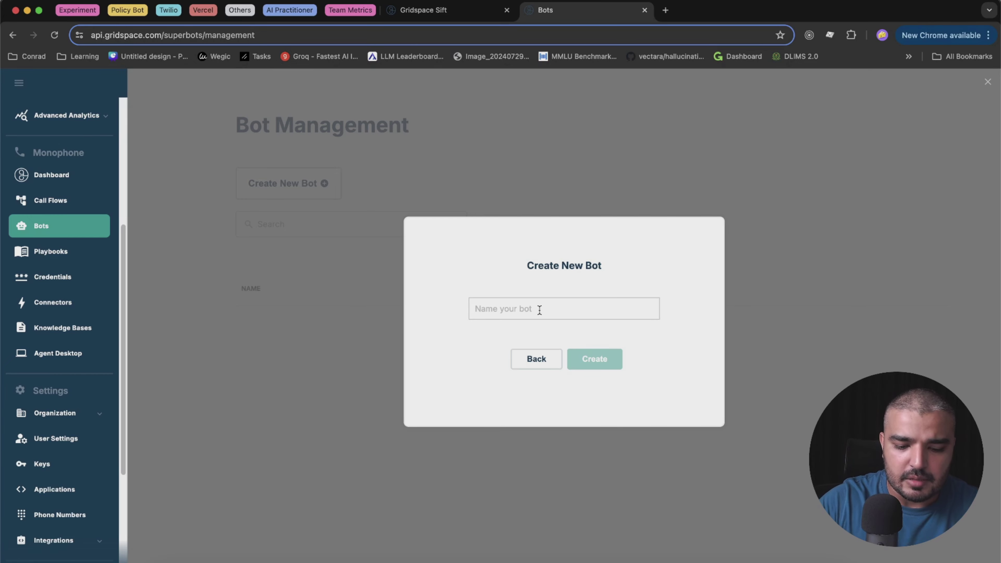
type("Gym Bot")
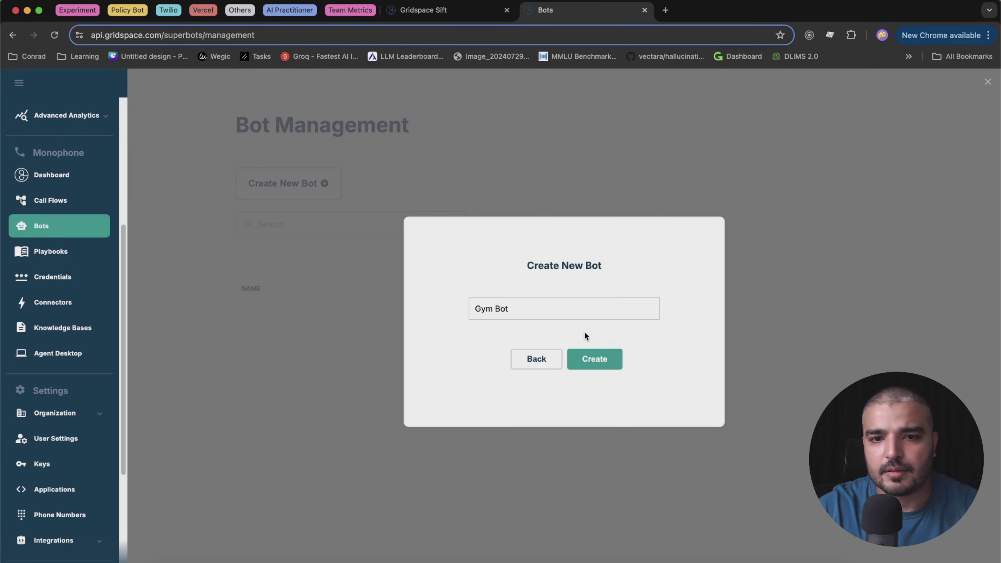
left_click(611, 365)
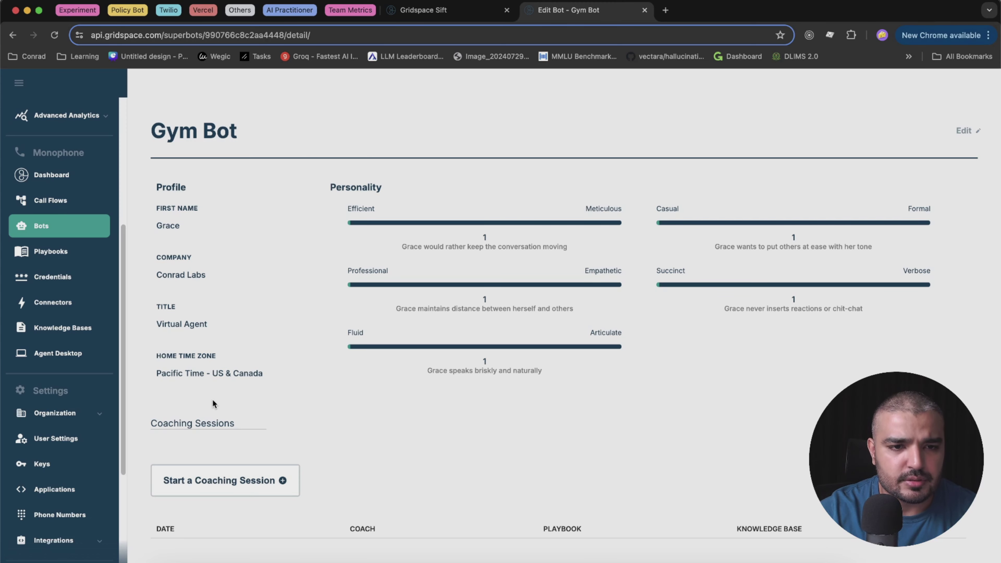
Edit Gym Bot's personality to Fluid–Articulate 2 and Casual–Formal 3.
left_click(962, 133)
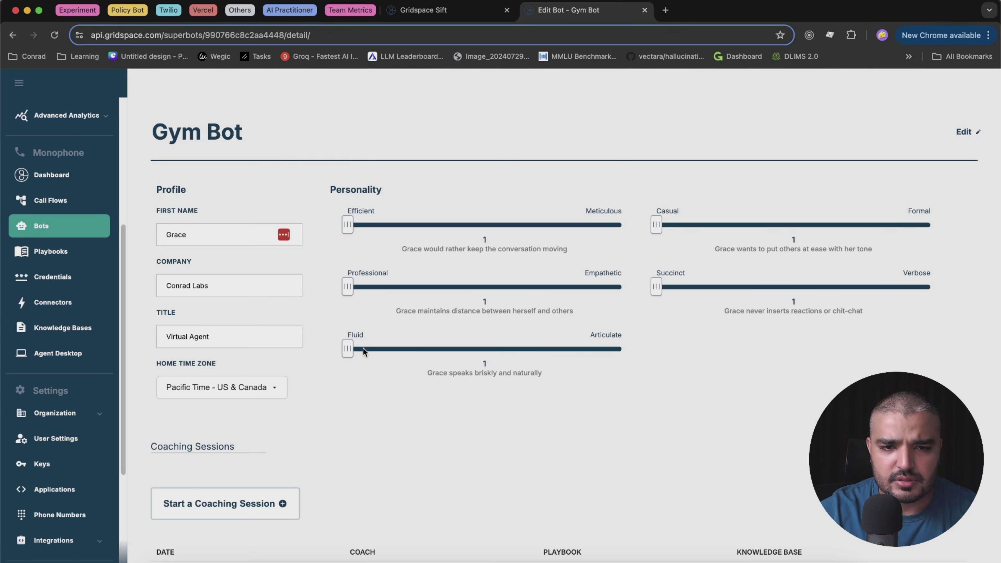
left_click(380, 349)
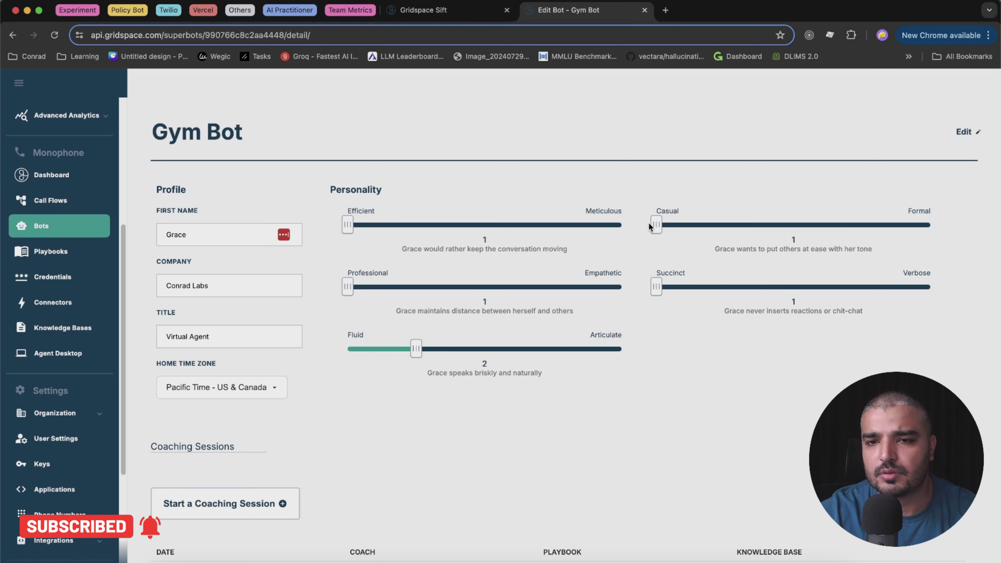
left_click_drag(654, 224, 773, 228)
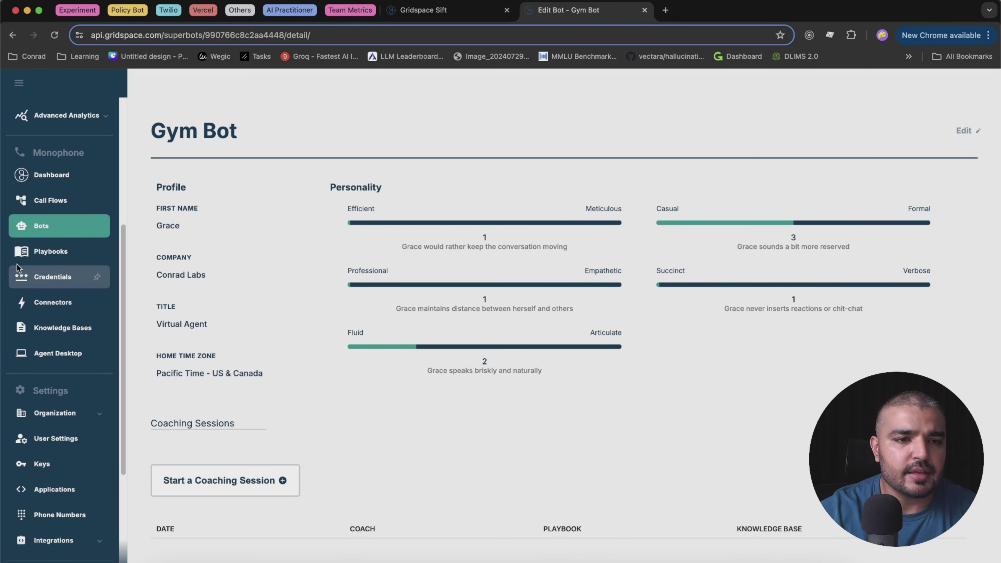
Check the empty Knowledge Bases page, then view Introduction.md's Gym Overview in VS Code.
left_click(36, 330)
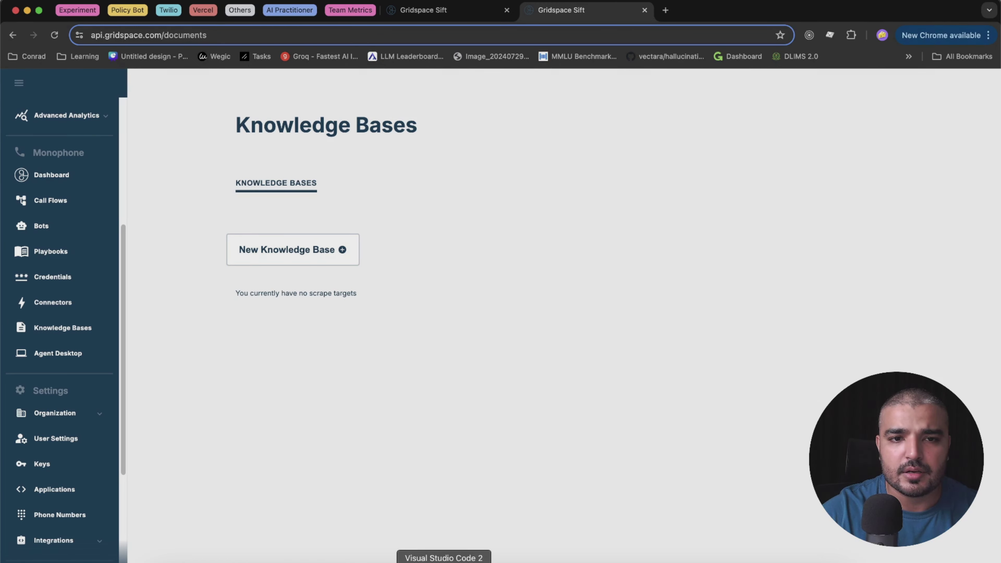
left_click(444, 560)
left_click_drag(207, 84, 88, 82)
left_click(344, 134)
Review the Iron & Steel Fitness name, 2010 founding history and owner background.
left_click_drag(425, 118, 212, 118)
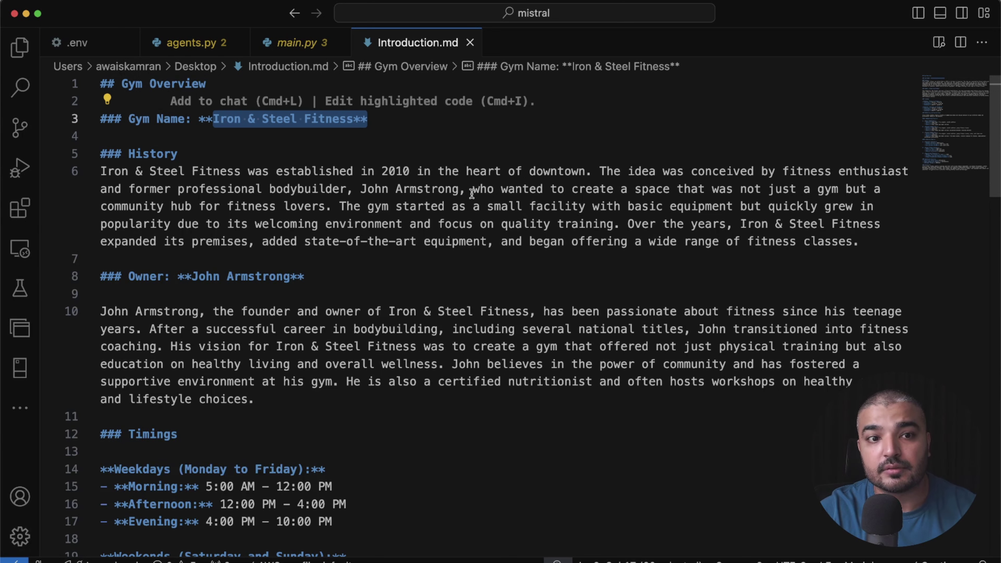
left_click_drag(120, 259, 80, 166)
left_click(115, 171)
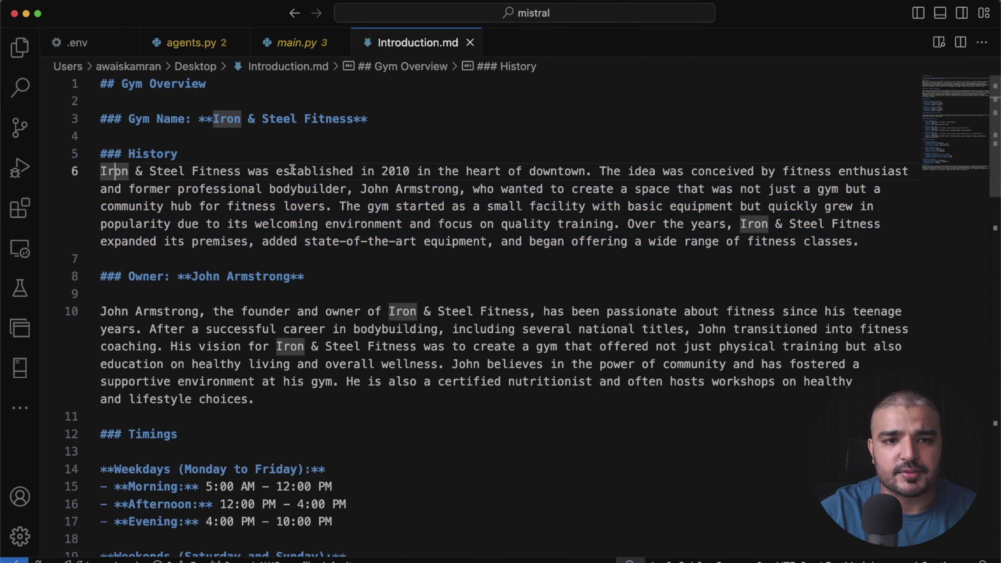
left_click(359, 170)
double_click(395, 170)
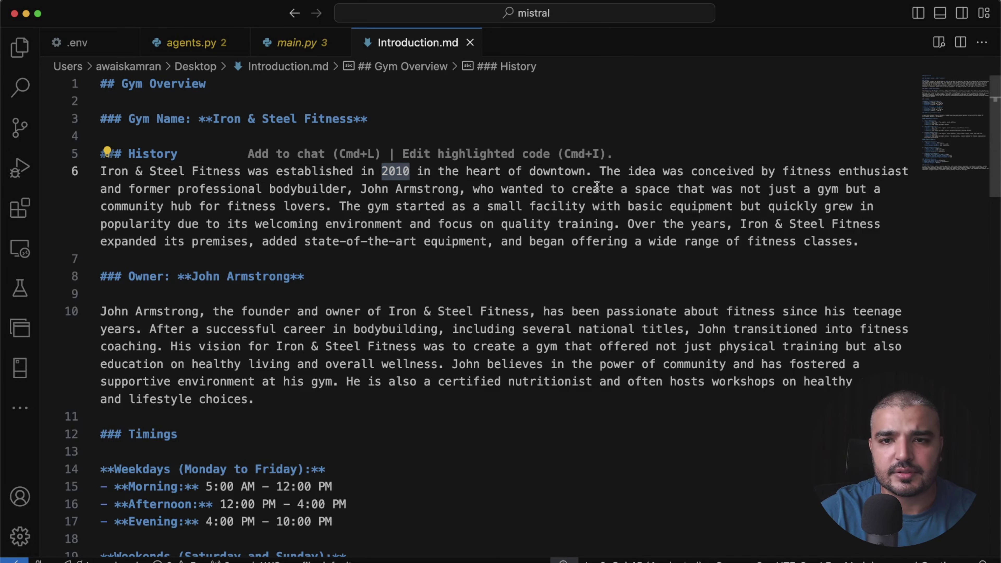
left_click_drag(256, 399, 101, 311)
left_click(265, 314)
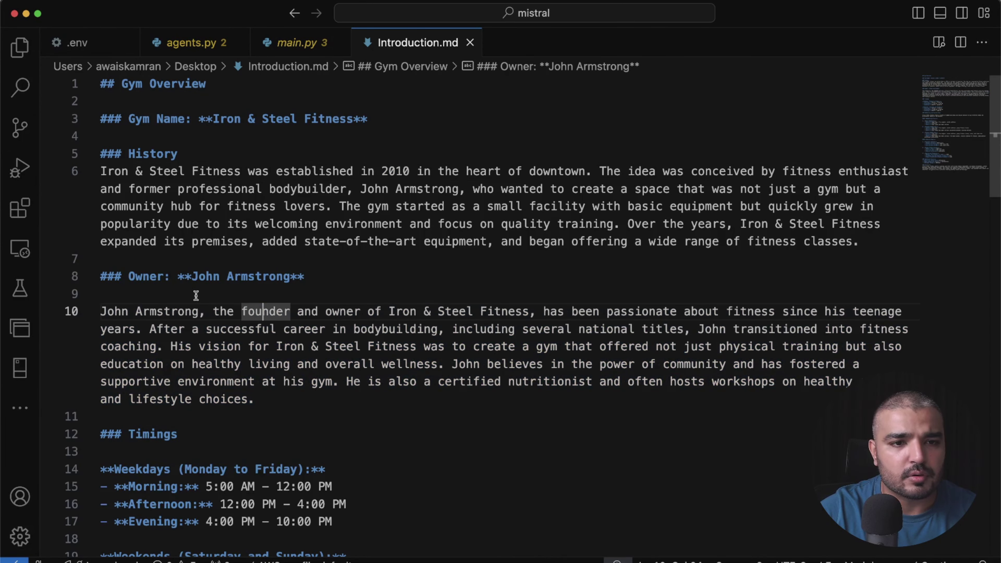
Read the weekday hours and fees, then return to the Knowledge Bases page in Chrome.
left_click_drag(991, 161, 991, 241)
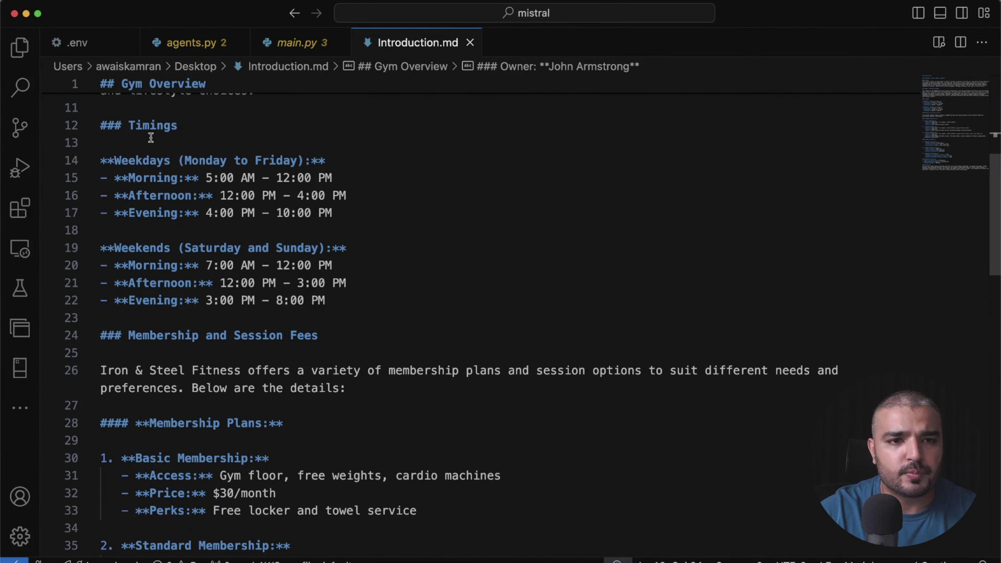
left_click(373, 180)
left_click(388, 197)
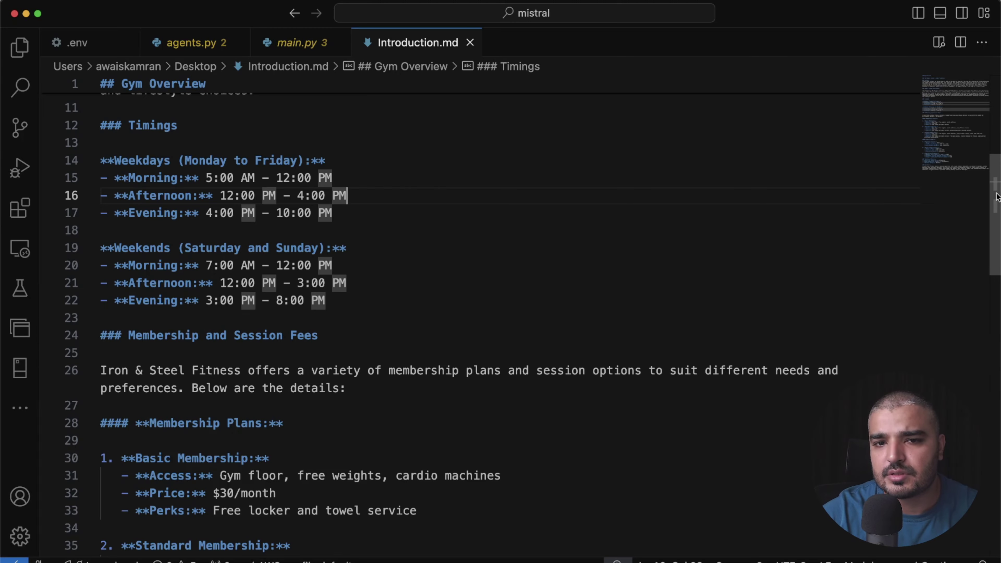
left_click_drag(995, 196, 999, 301)
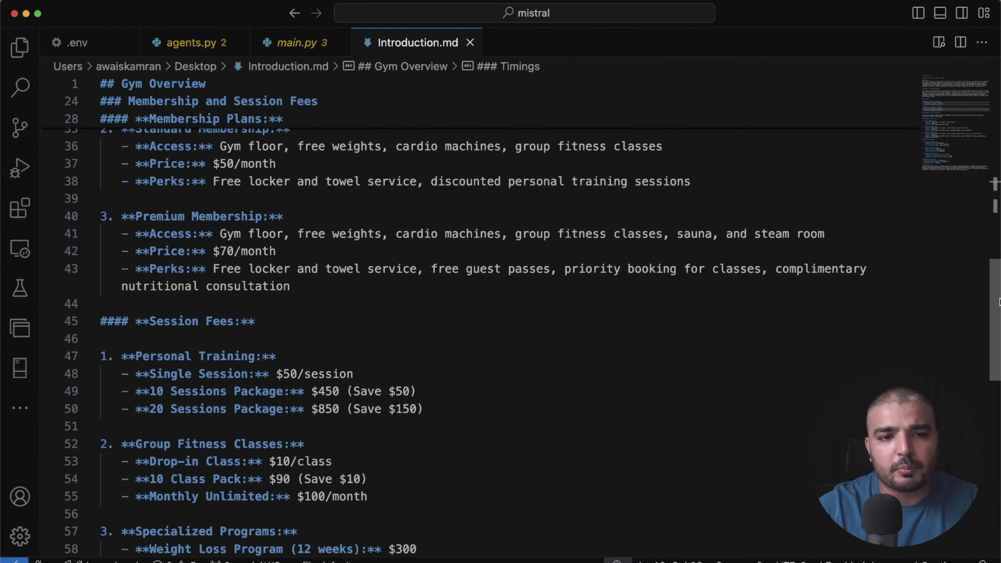
scroll(773, 365, "down", 4)
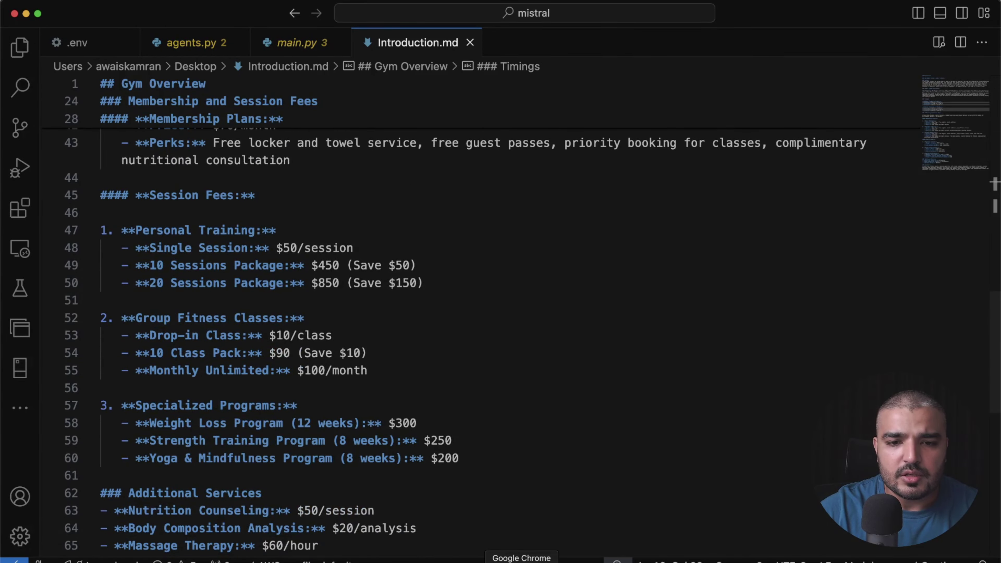
left_click(521, 560)
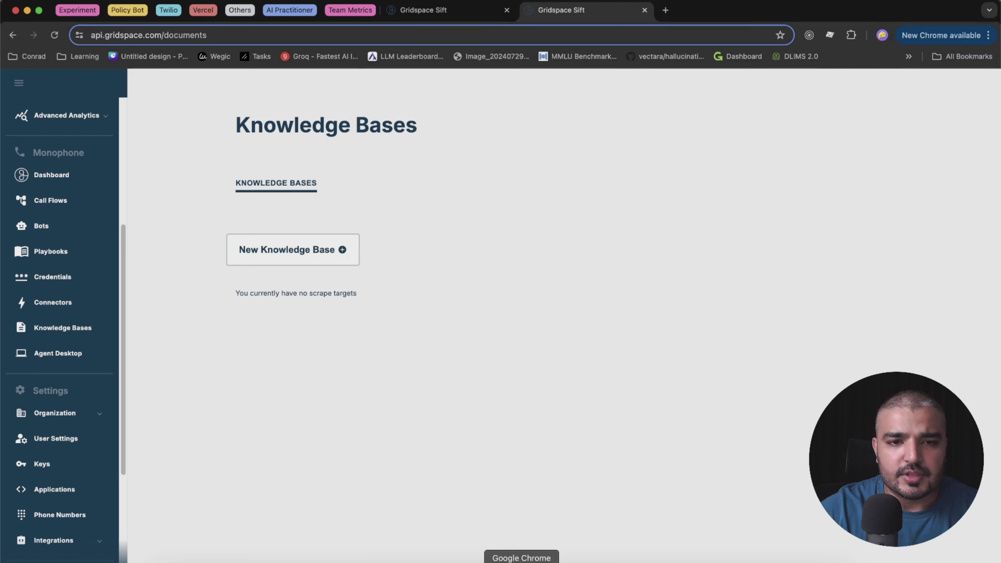
Create a Plain Text knowledge base named 'Gym Knowledge Base'.
left_click(264, 257)
left_click(299, 171)
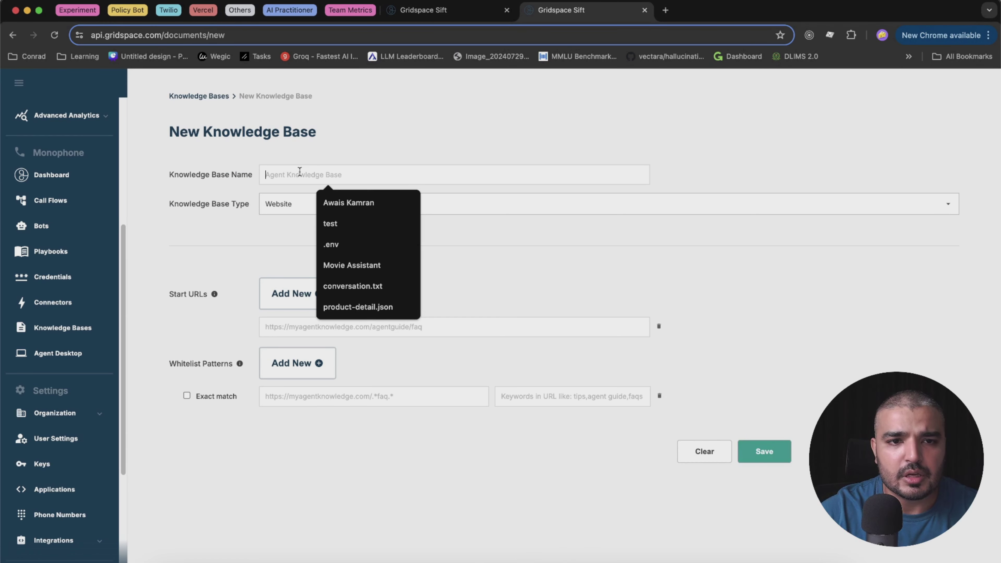
left_click(304, 160)
left_click(298, 172)
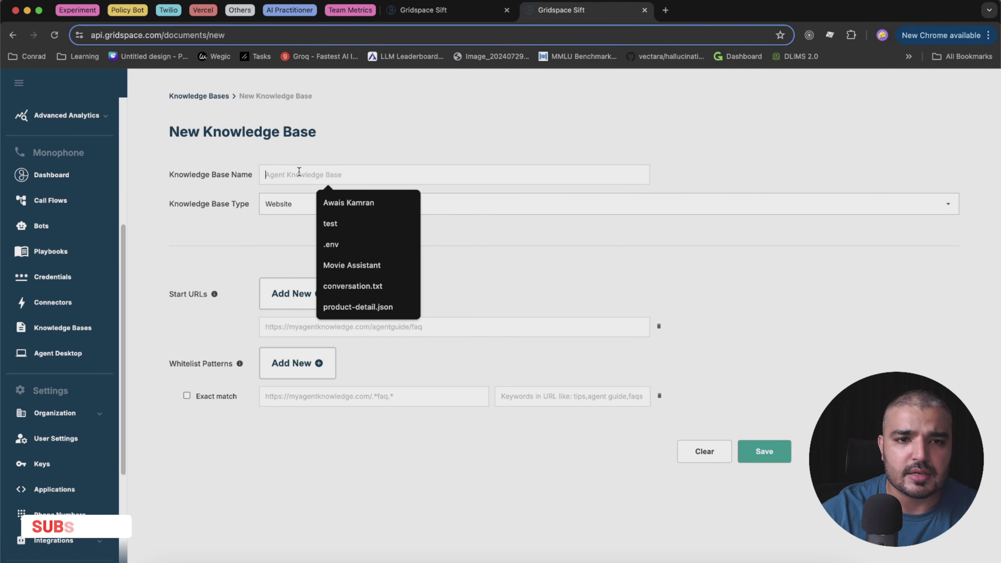
type("Ag")
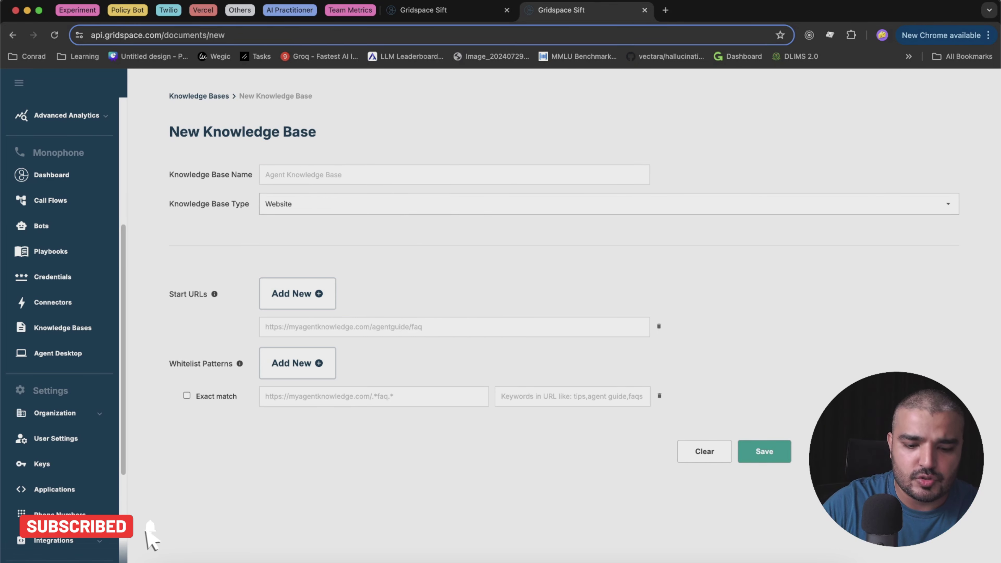
type("Gym ")
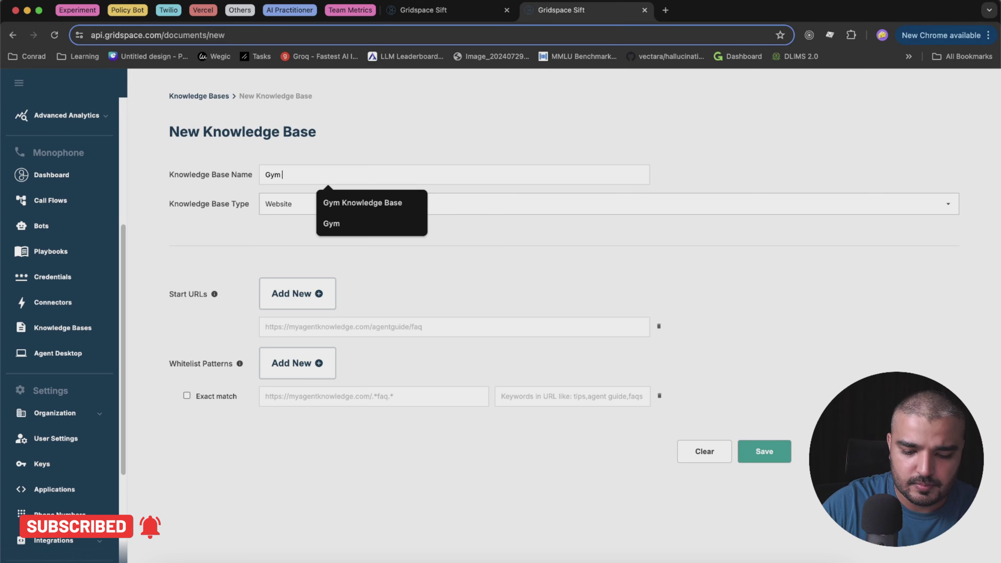
type("Knowled")
left_click(337, 204)
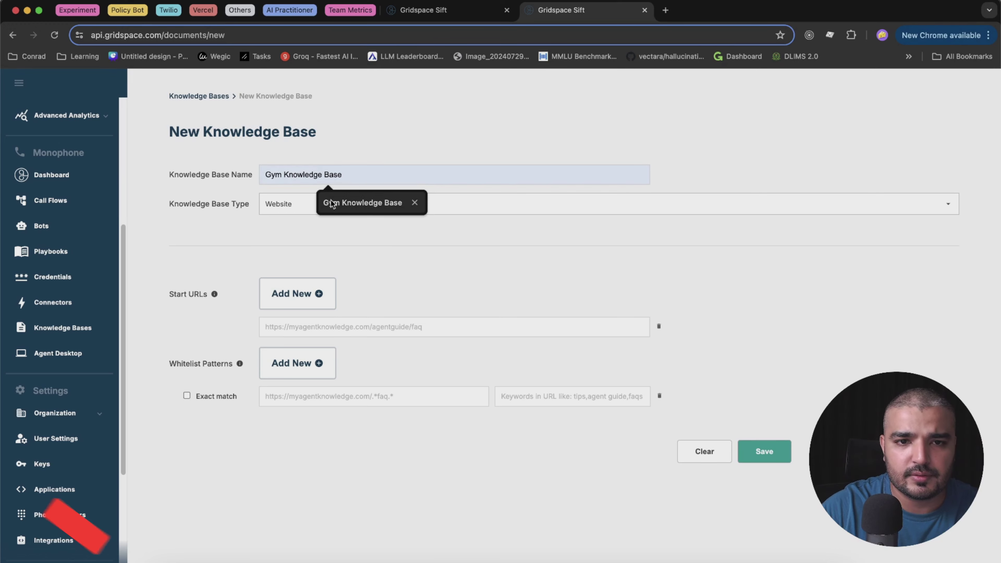
left_click(278, 204)
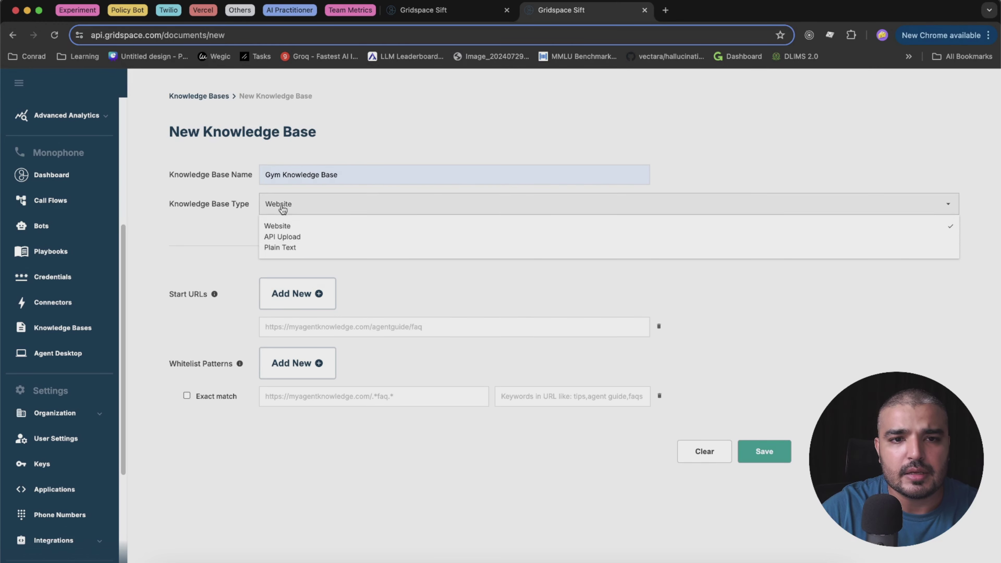
left_click(298, 248)
left_click(225, 292)
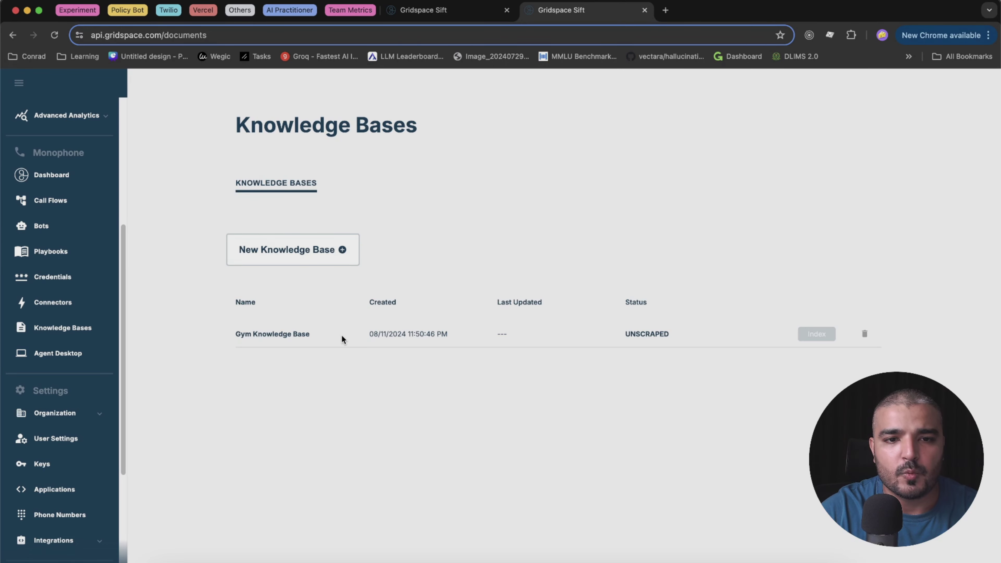
Add a new document named 'Gym History and Details' to Gym Knowledge Base.
left_click(279, 335)
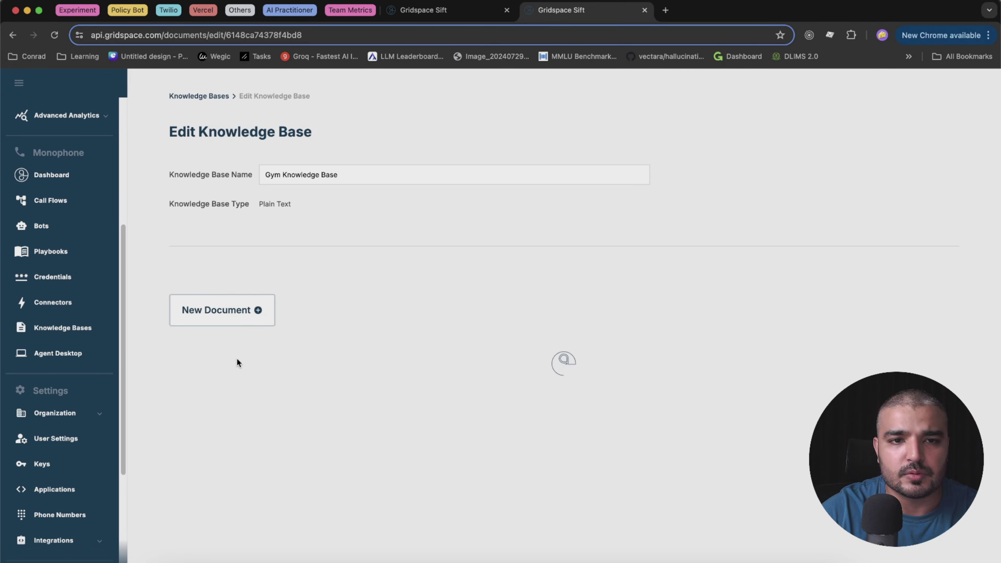
left_click(198, 324)
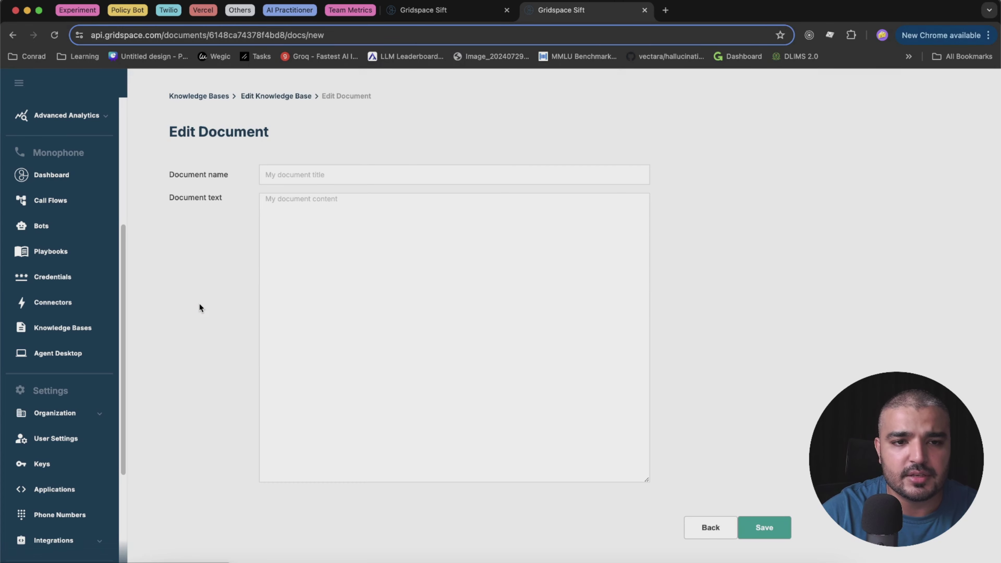
left_click(291, 174)
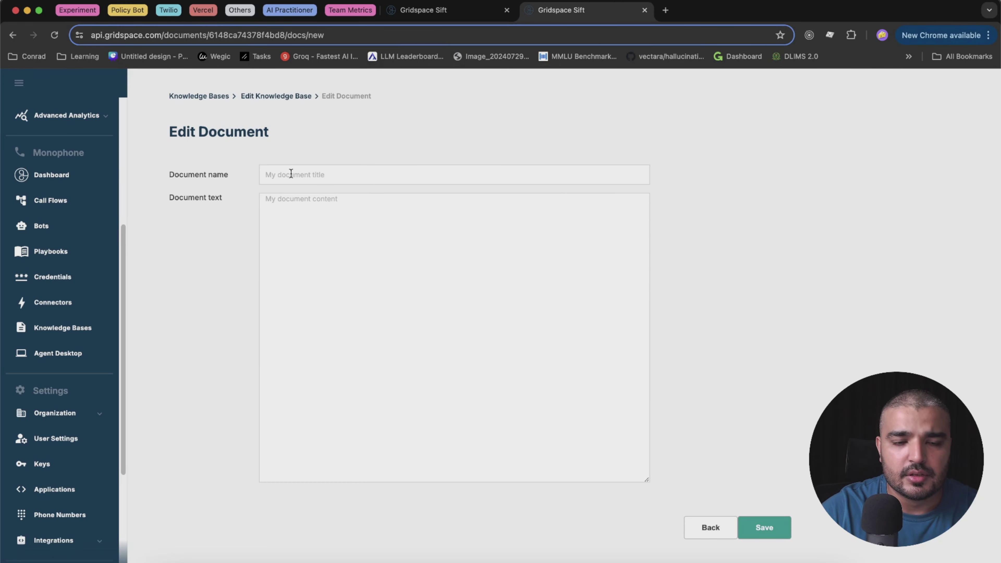
type("Gym")
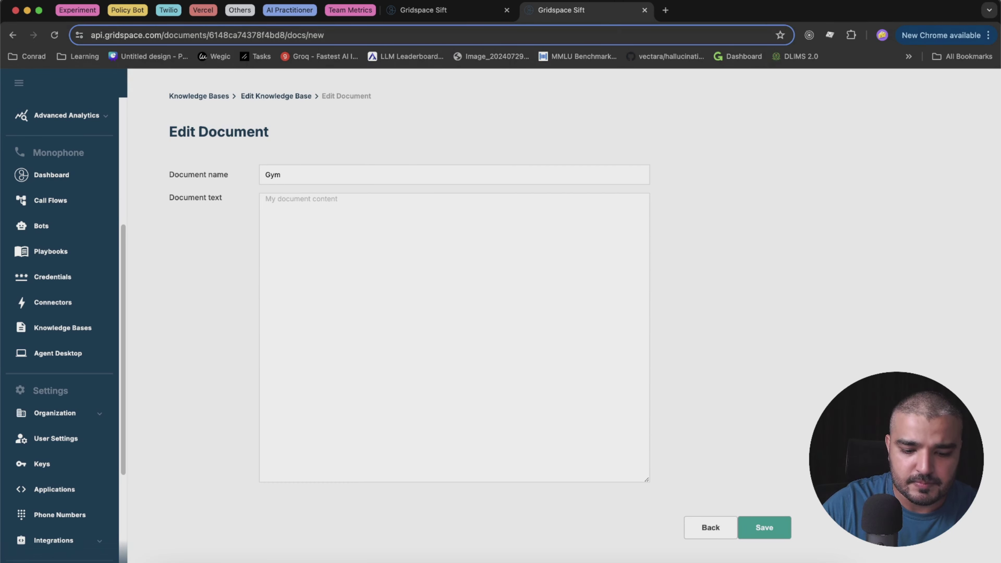
type(" History a")
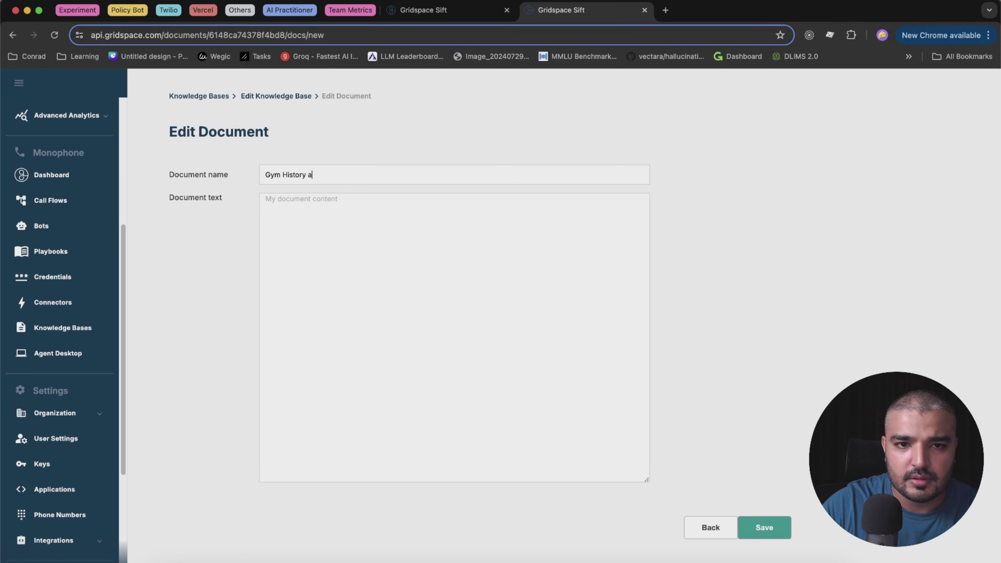
type("nd Details")
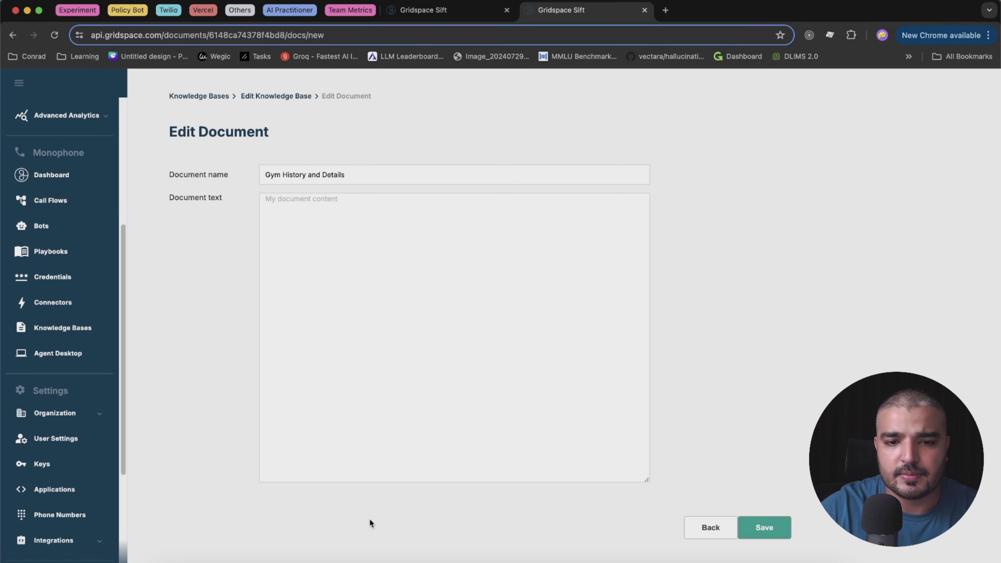
Select and copy all of Introduction.md's text in VS Code.
left_click(444, 562)
left_click(521, 218)
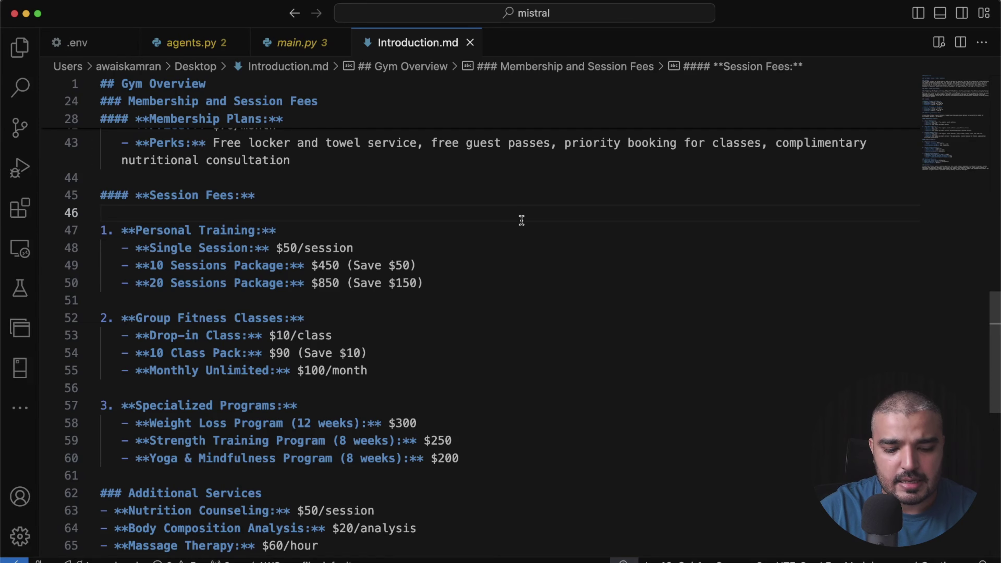
key("super+a")
left_click(573, 306)
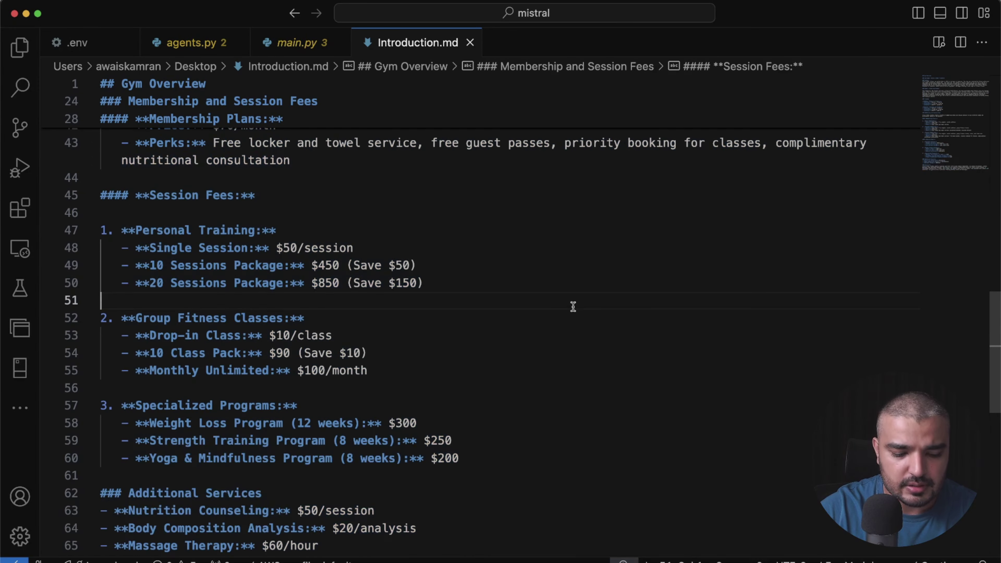
key("super+a")
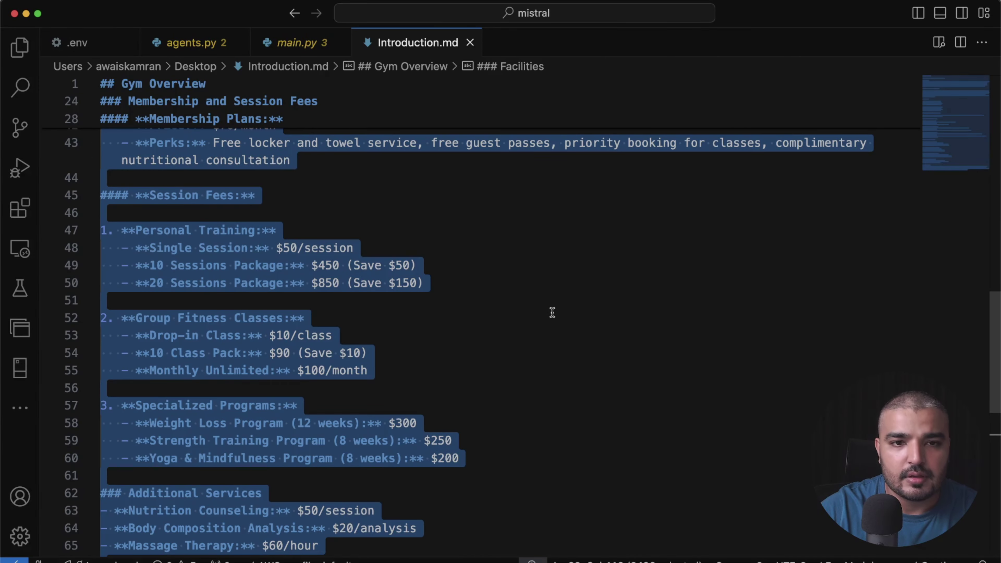
scroll(551, 318, "up", 15)
key("super+Tab")
Paste the gym overview into the document text, save and verify it, then return to Knowledge Bases.
left_click(449, 344)
key("super+v")
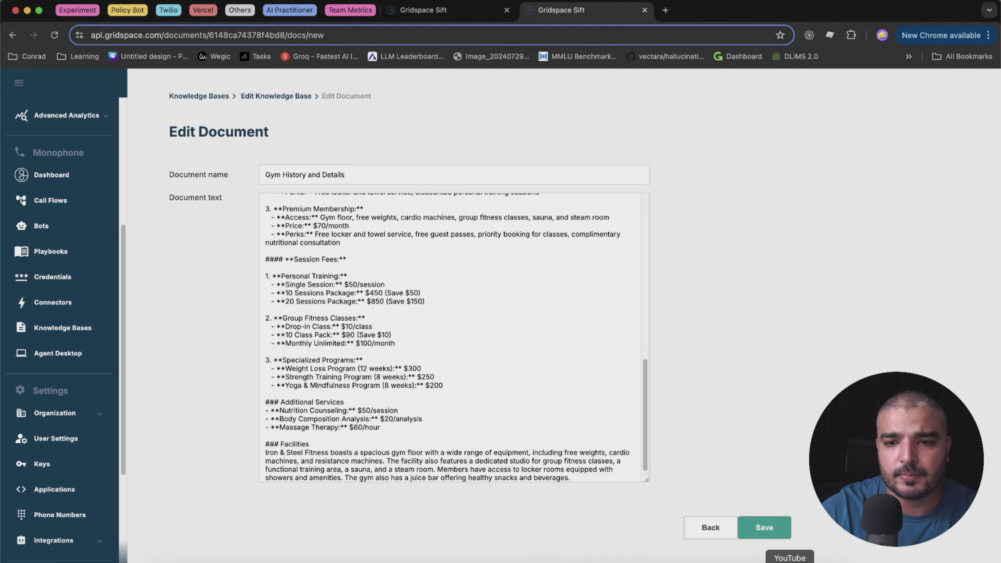
left_click(769, 526)
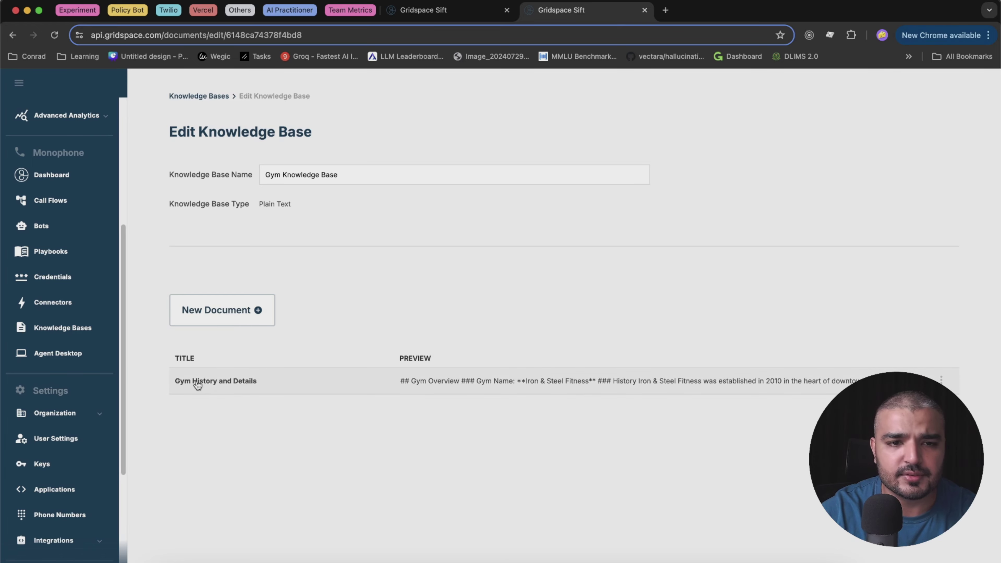
left_click(208, 379)
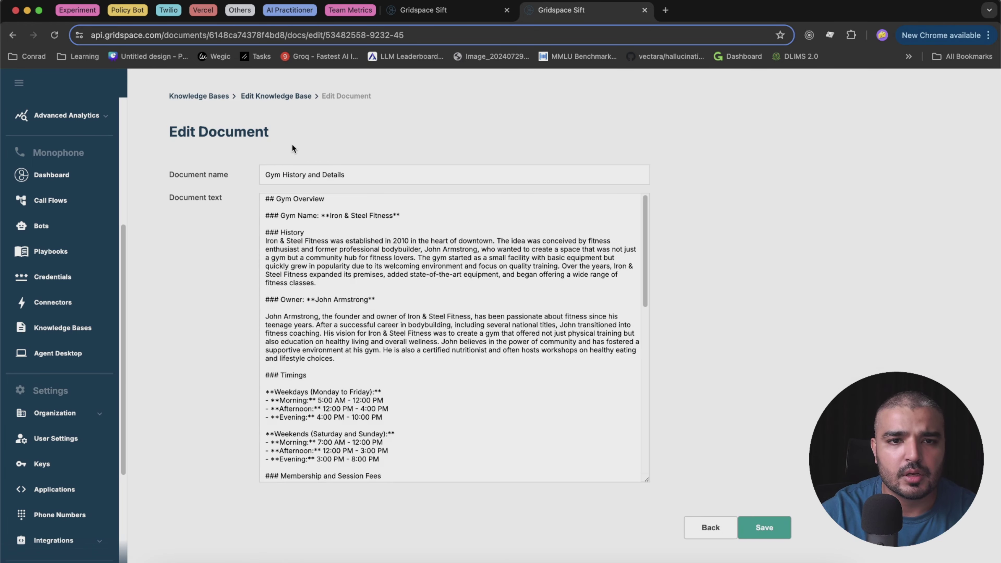
left_click(213, 96)
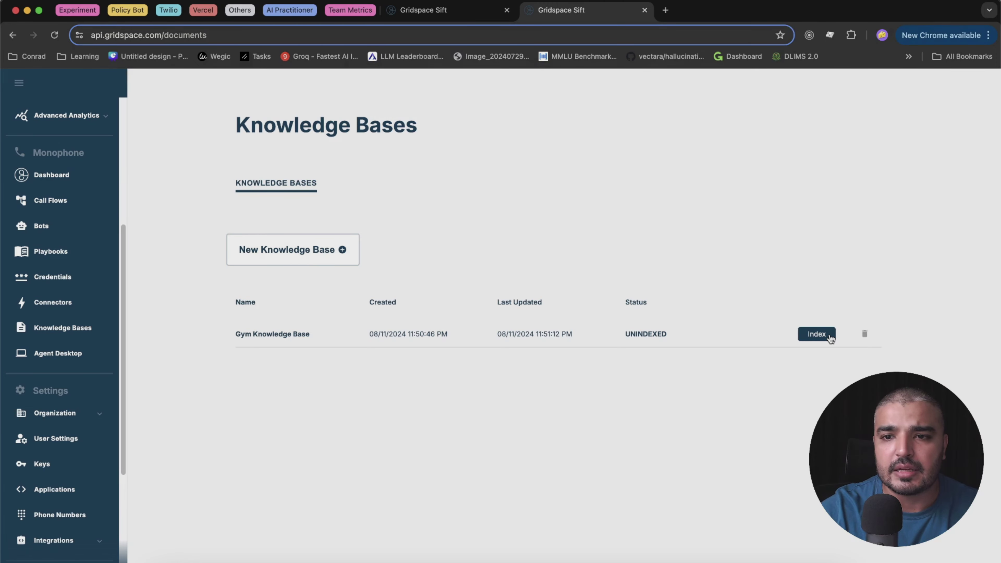
Index Gym Knowledge Base, then add a new playbook named 'Gym Playbook'.
left_click(829, 335)
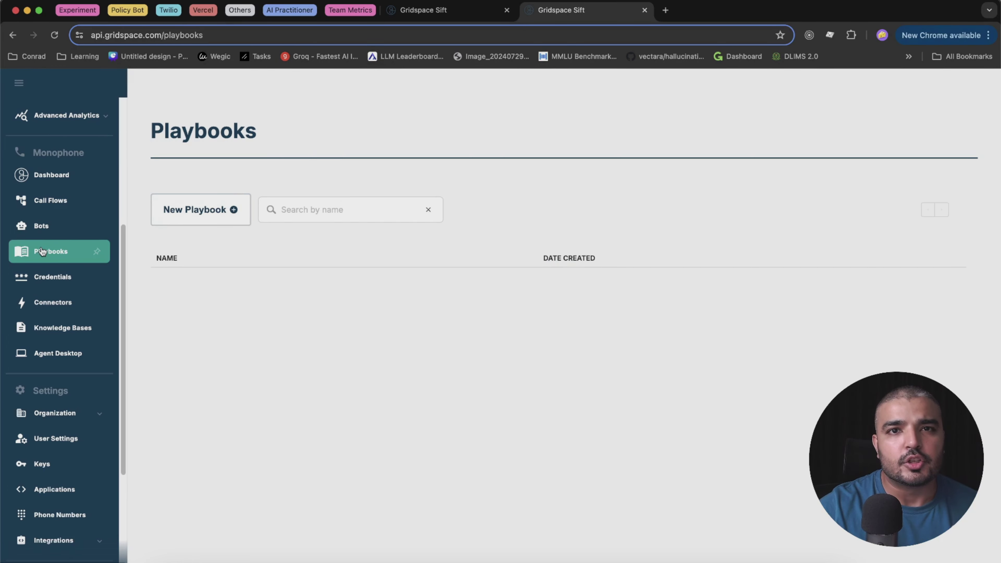
left_click(190, 214)
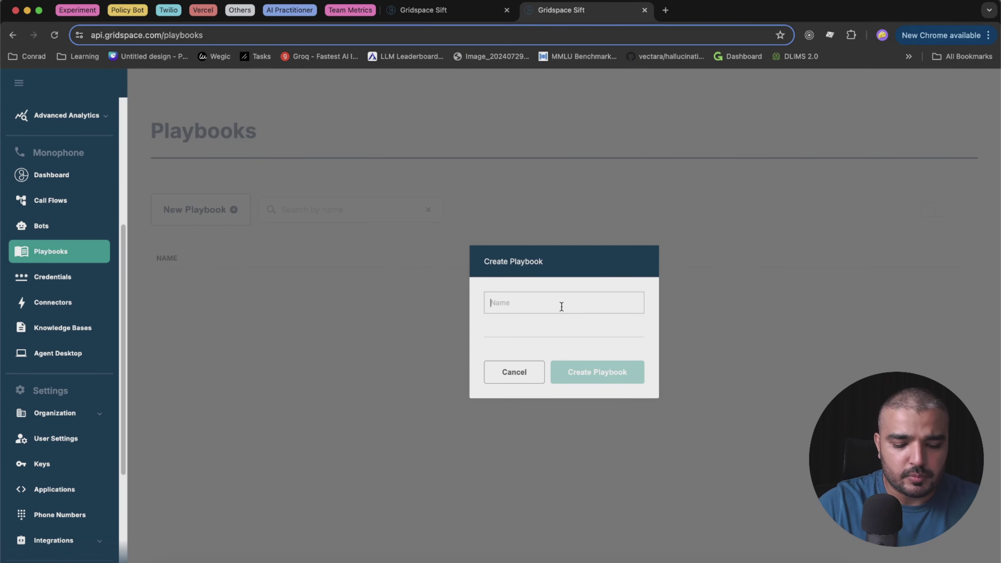
type("Gym Playbook")
key("Return")
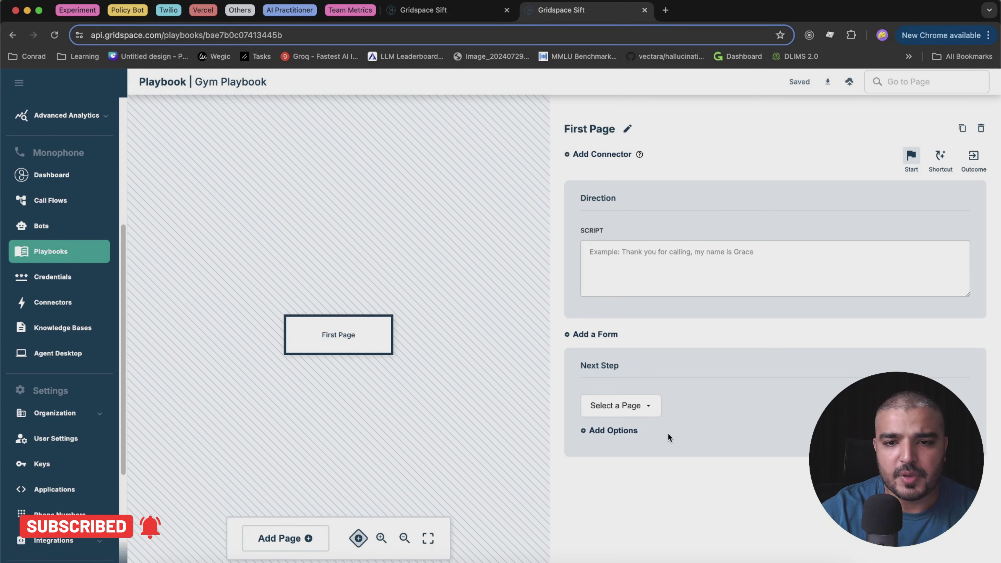
Rename First Page to Greetings and script it 'Thank you for calling Iron fitness, how can i help you'.
left_click(628, 129)
key("BackSpace")
key("BackSpace")
key("BackSpace")
key("BackSpace")
key("BackSpace")
key("BackSpace")
key("BackSpace")
key("BackSpace")
key("BackSpace")
key("BackSpace")
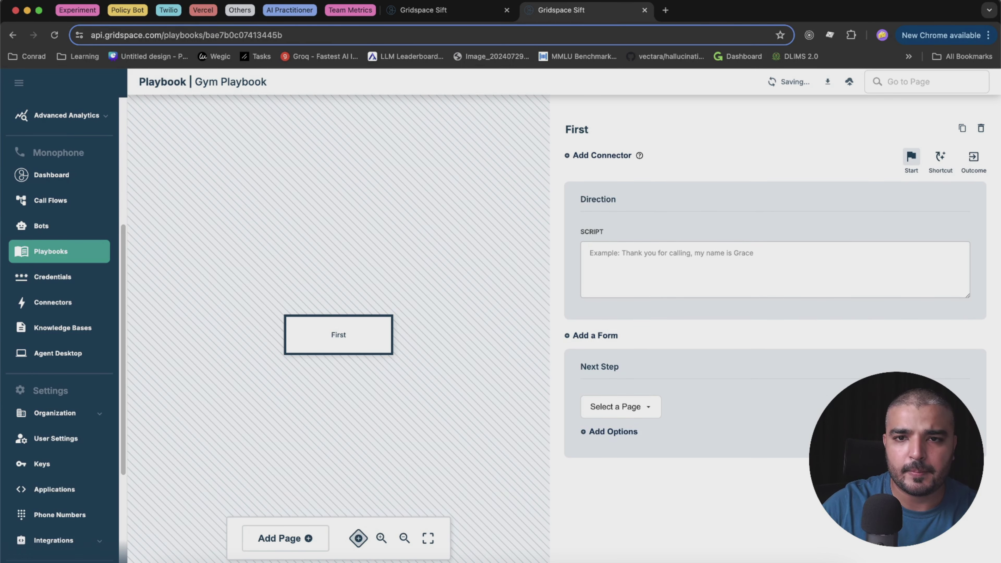
type("Greetings")
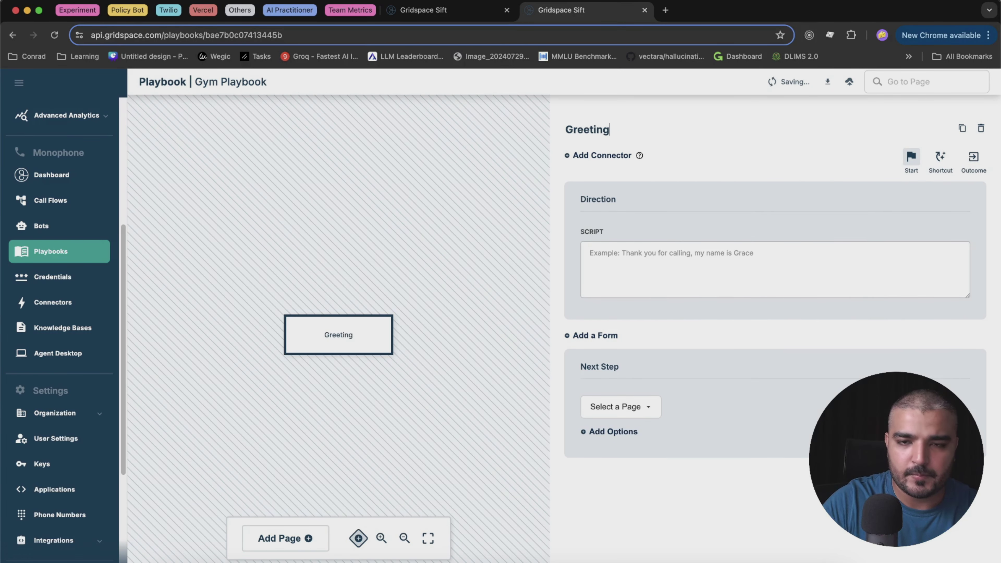
left_click(625, 270)
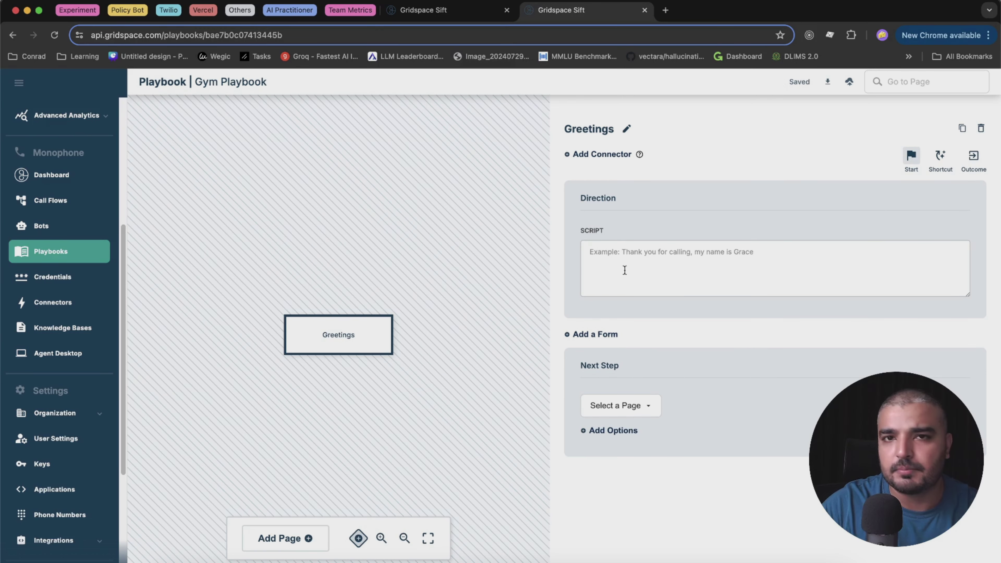
type("Thank")
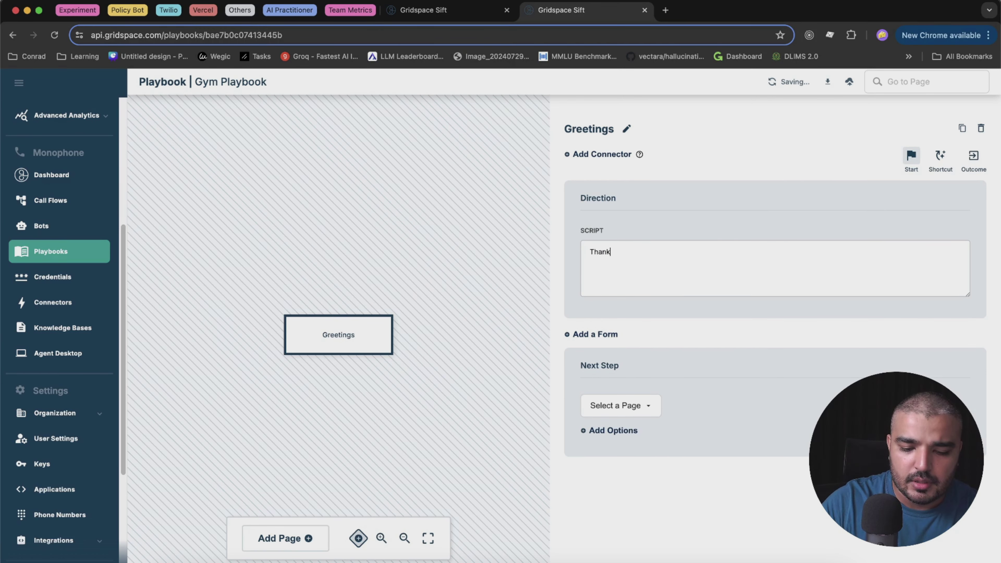
type(" you fo")
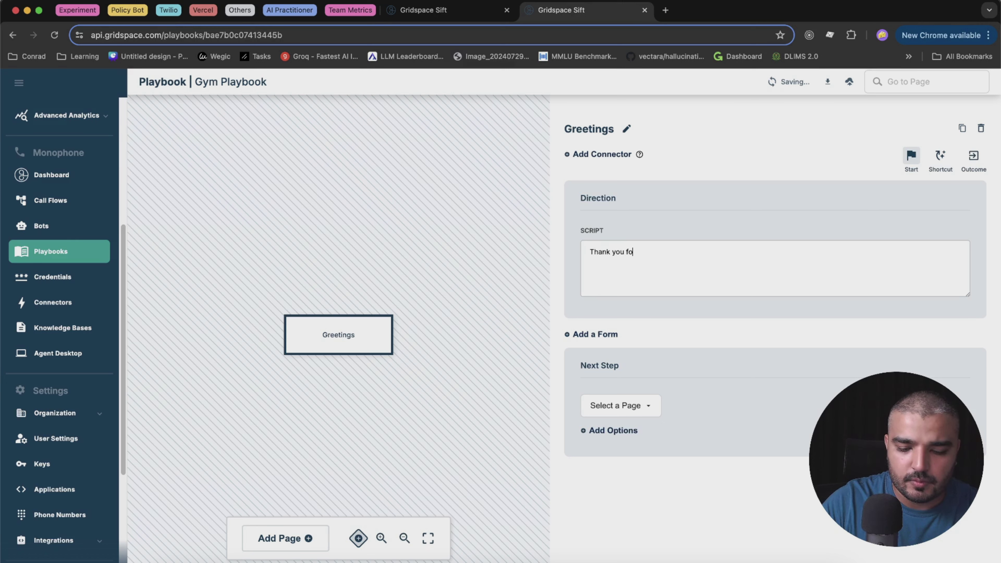
type("r calling Iron")
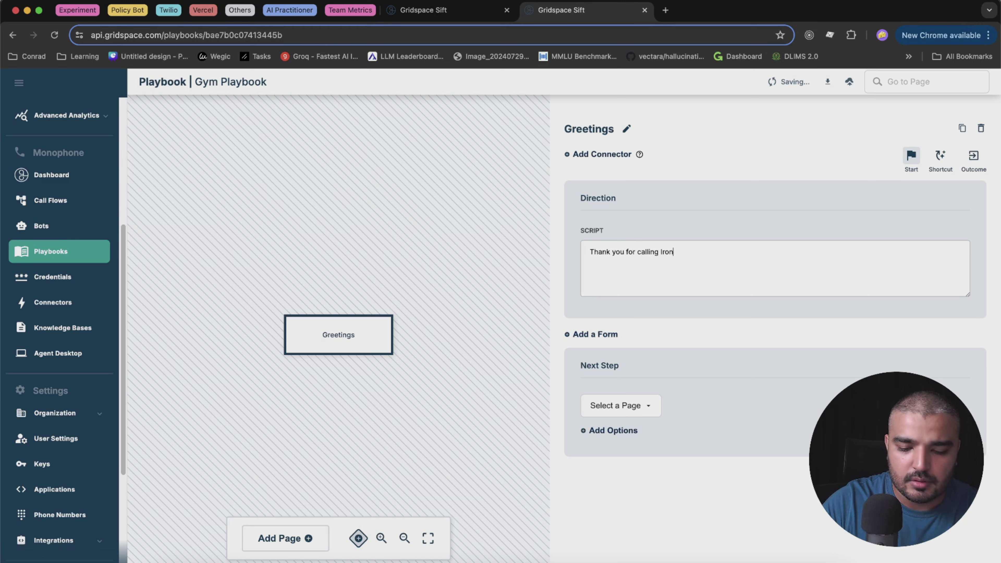
type(" fitness")
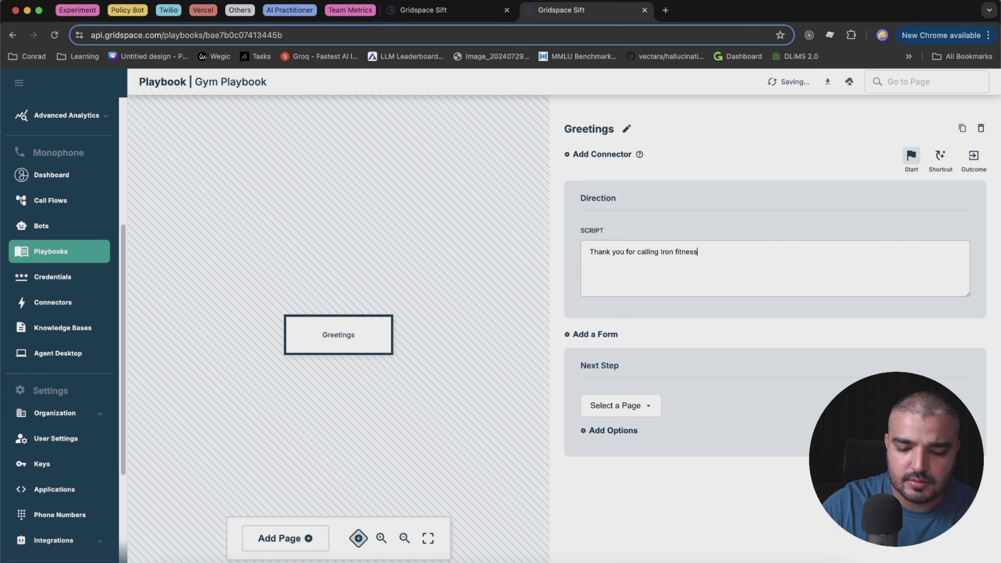
type(", how can i help you")
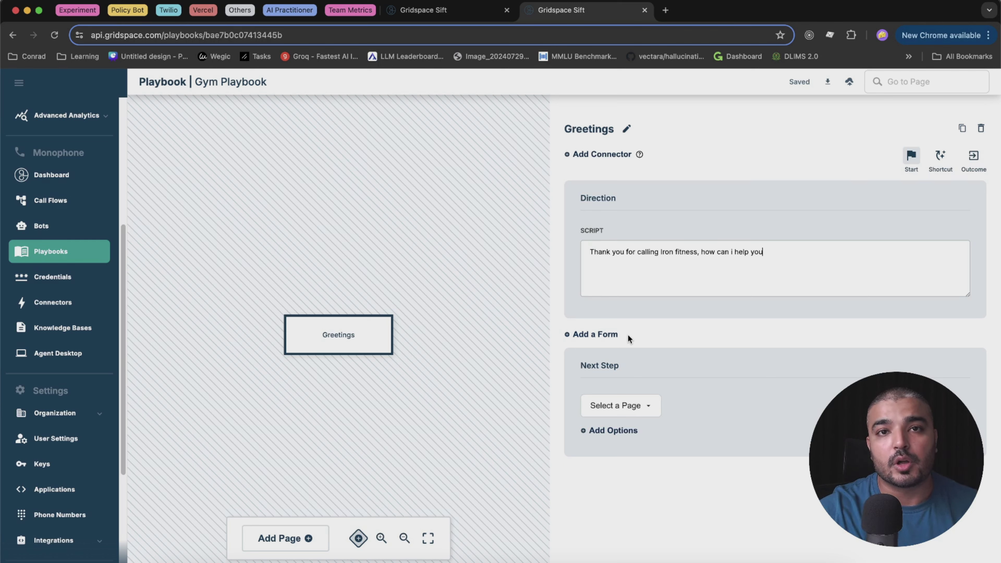
Move 'how can i help you' into a next-step question 'how can i help you today?' and add the agent's name introduction to the script.
left_click(614, 433)
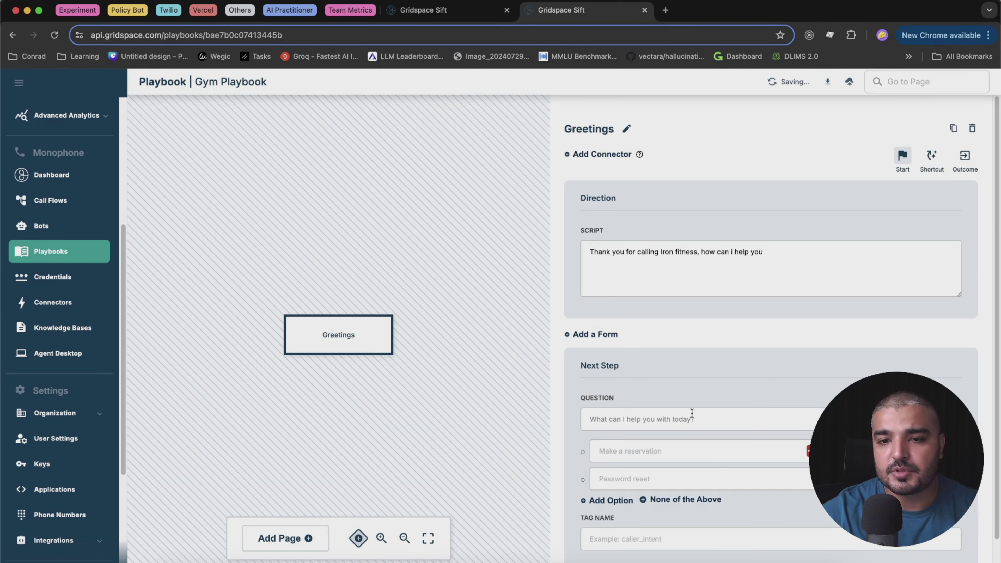
left_click(684, 417)
type("hi")
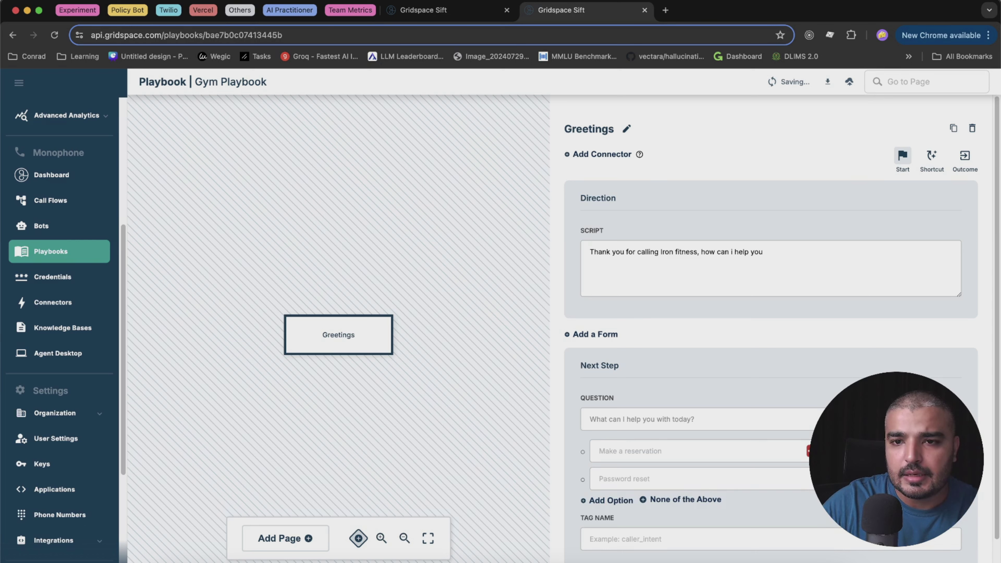
left_click_drag(700, 252, 812, 252)
key("super+c")
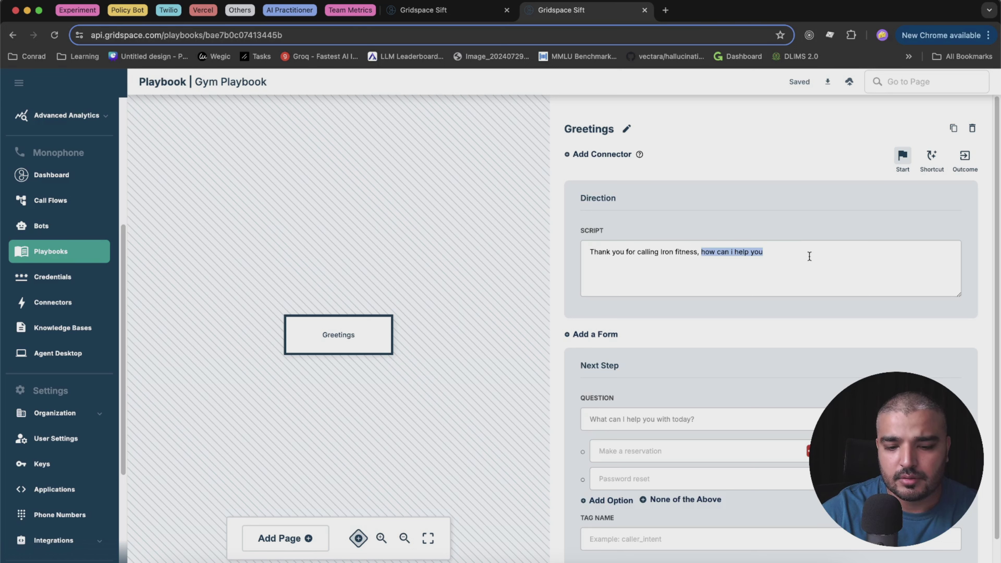
key("BackSpace")
key("super+v")
type("today?")
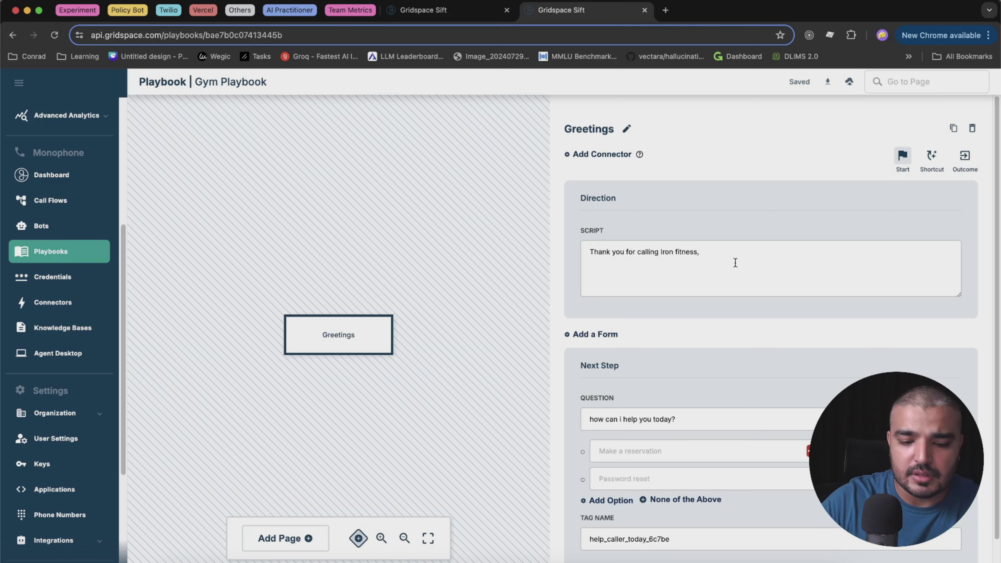
type("my name i")
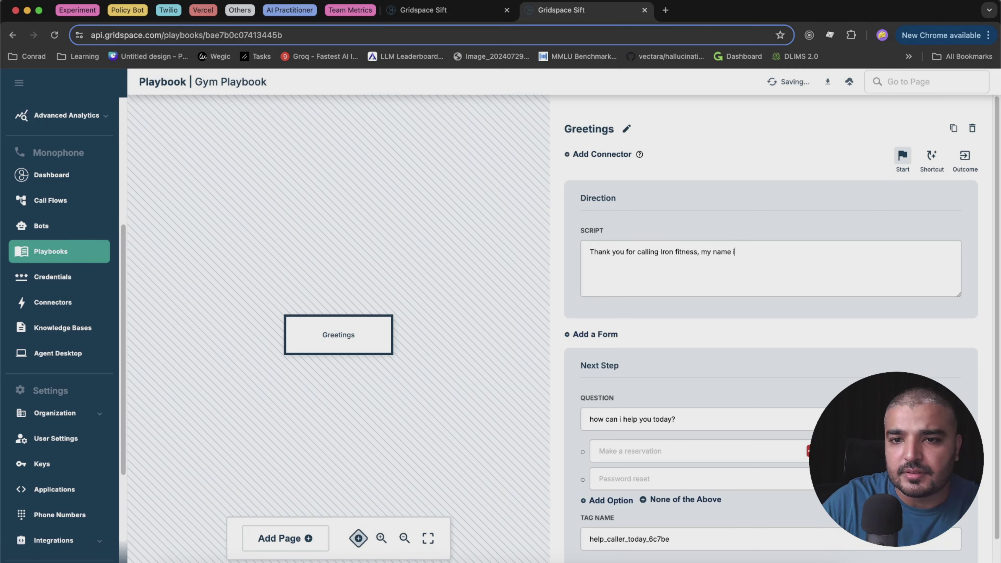
type("s Grace.")
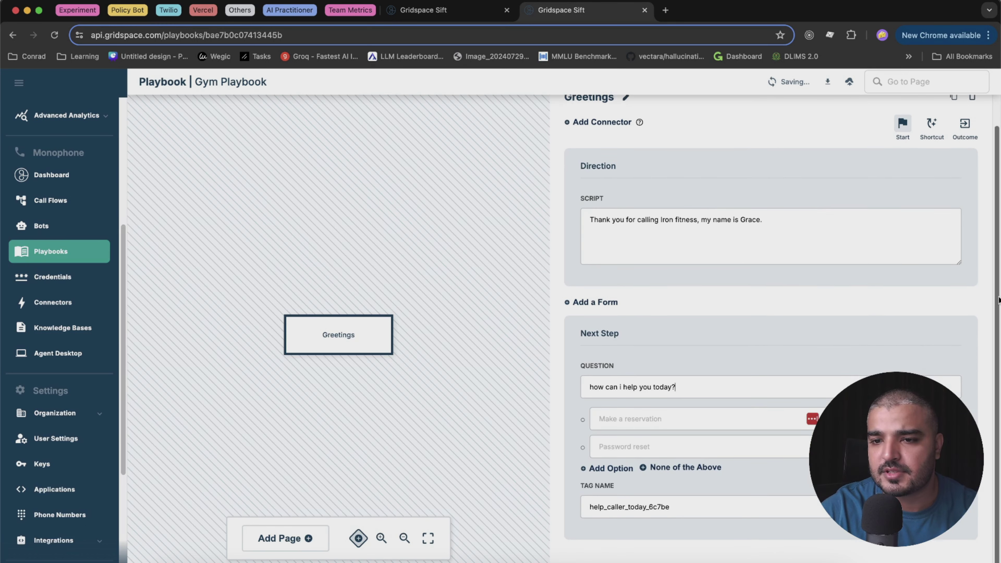
scroll(729, 418, "down", 2)
Add answer options 'Make a slot reservation' and 'Inquiries about the gym', creating a page for the first.
left_click(632, 417)
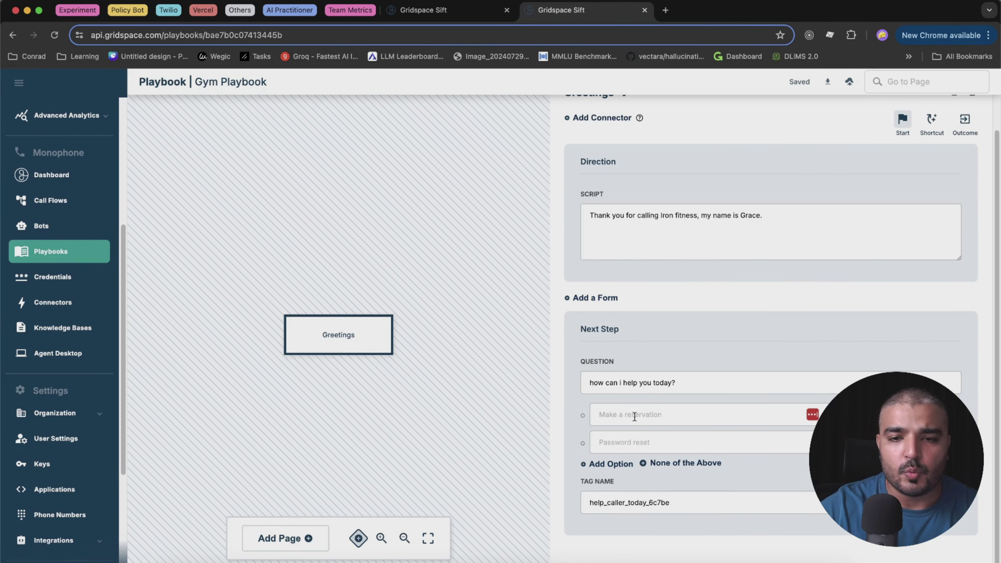
type("Make ")
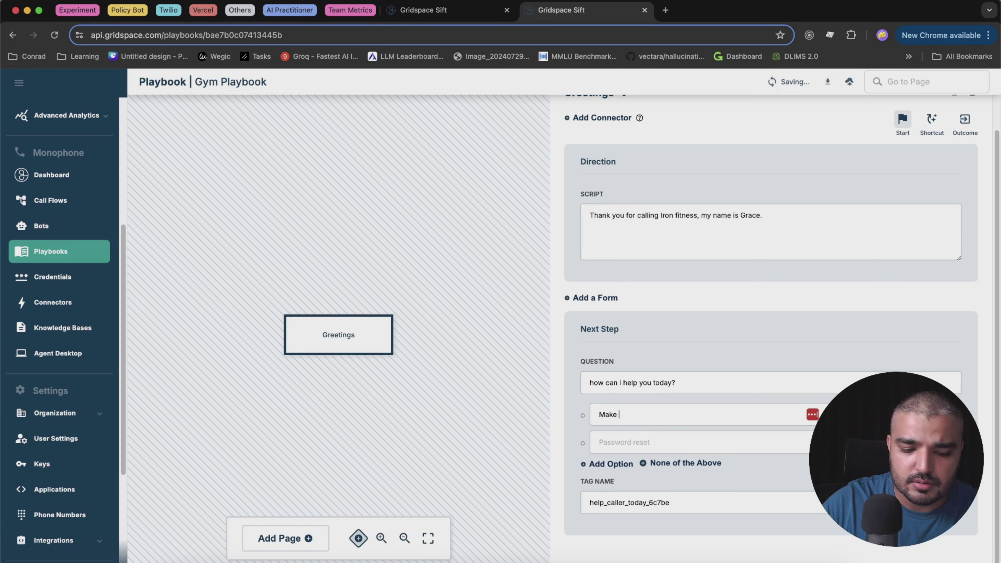
type("a slot reservation")
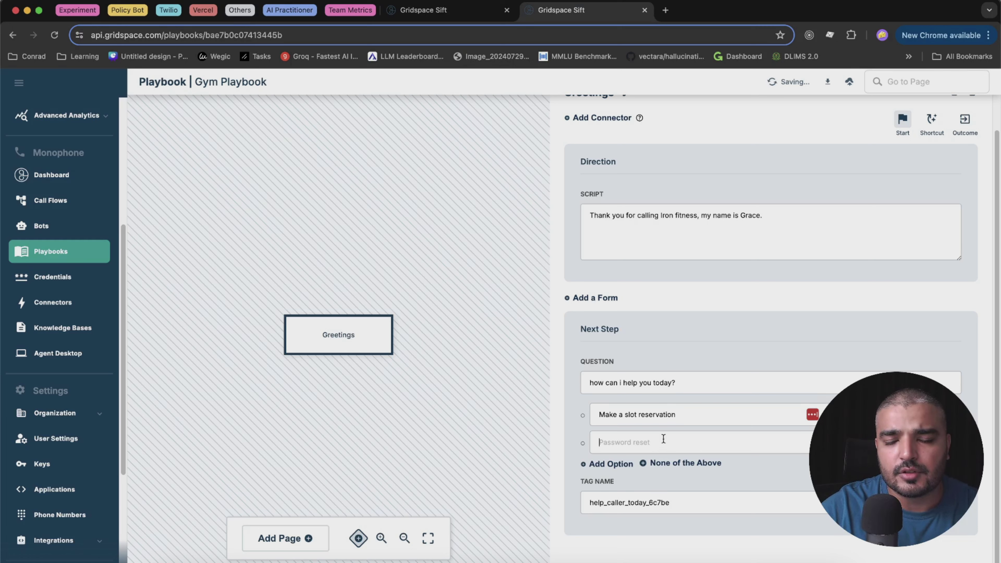
type("Inquiries")
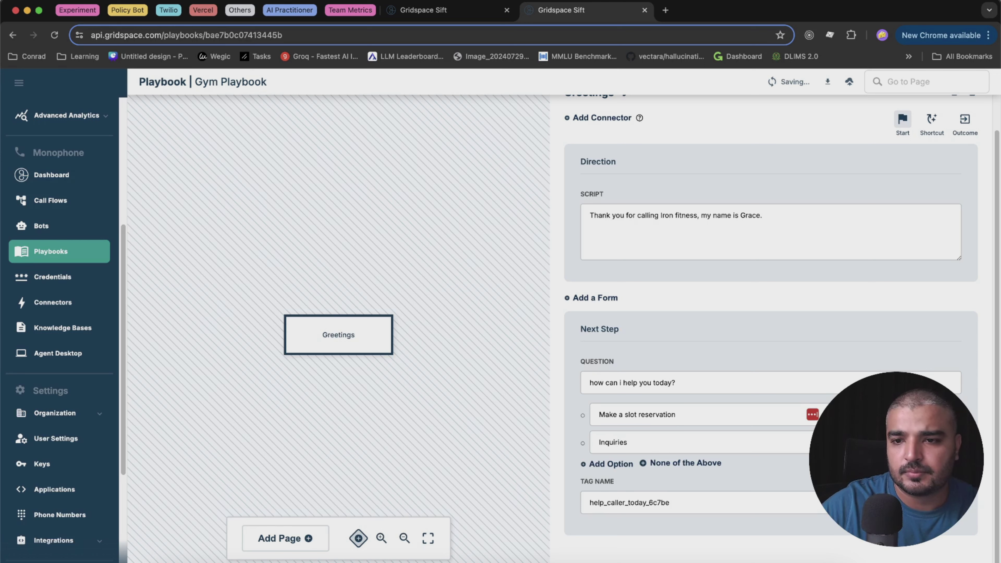
type(" ab")
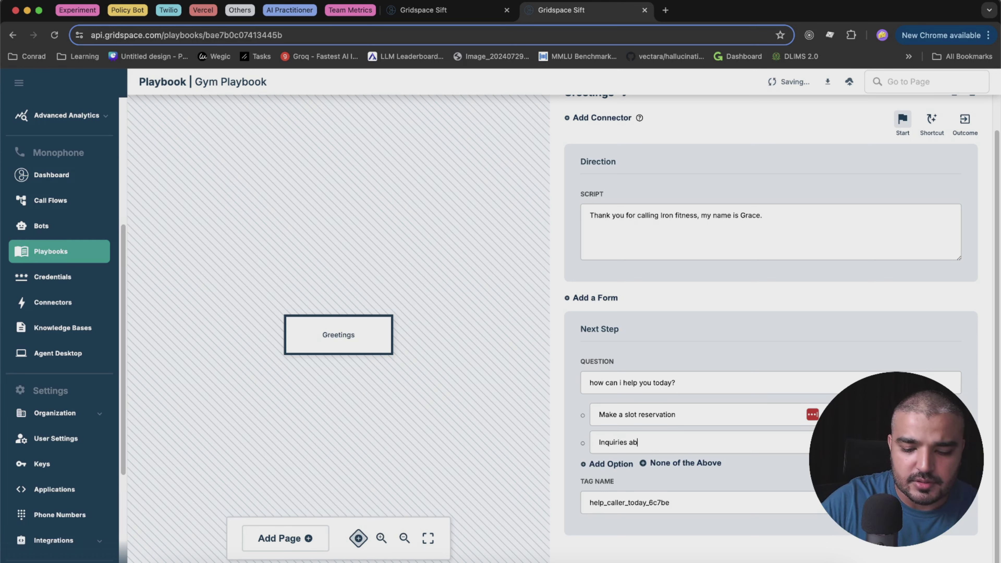
type("out the gym")
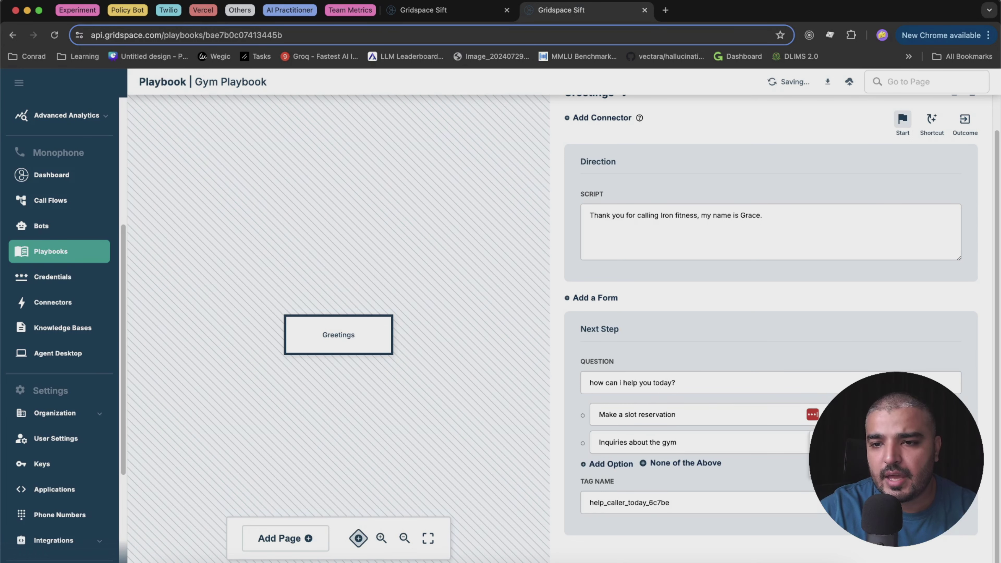
left_click(812, 414)
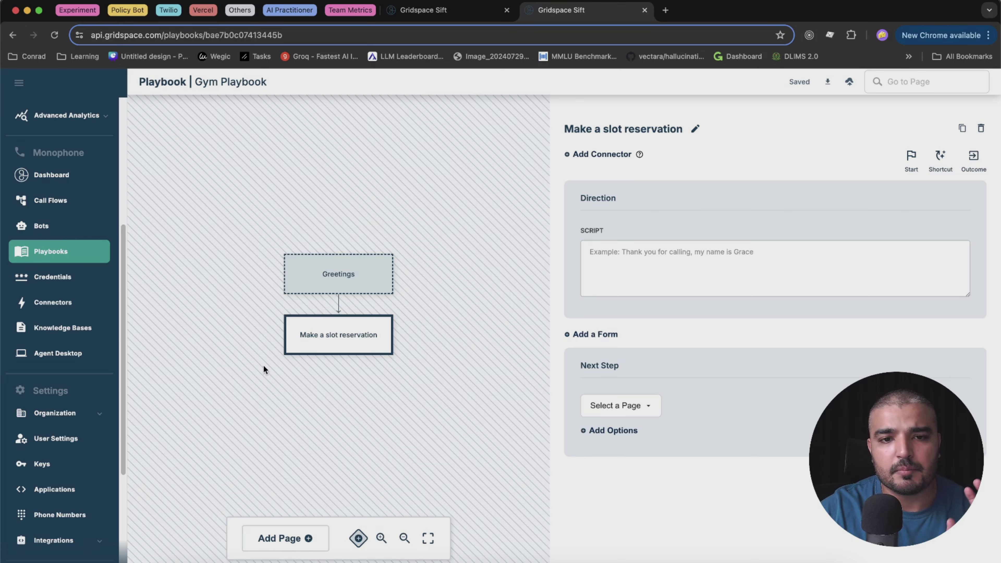
Create an 'Inquiries about the gym' page as the destination of Greetings' second answer.
left_click(364, 273)
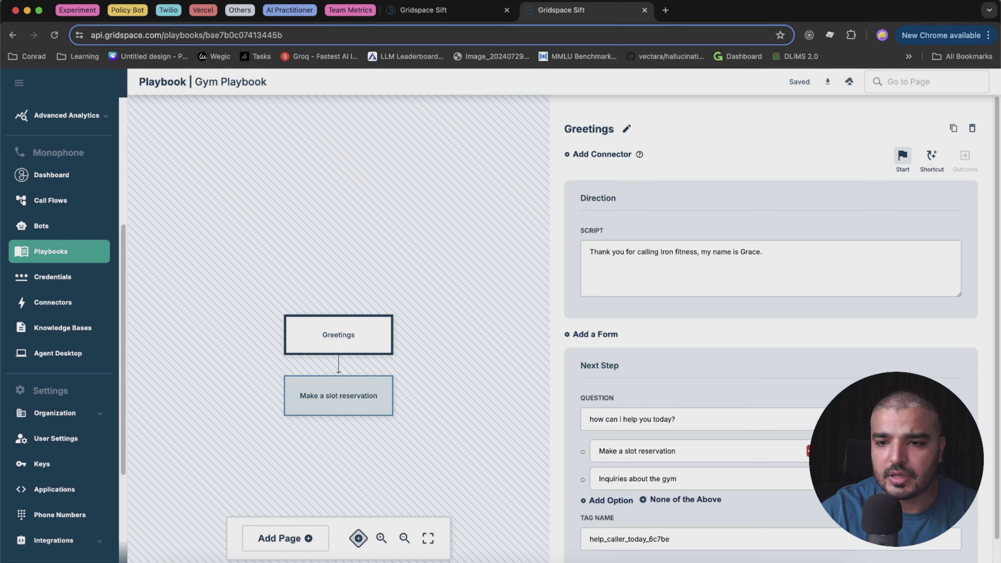
left_click(882, 478)
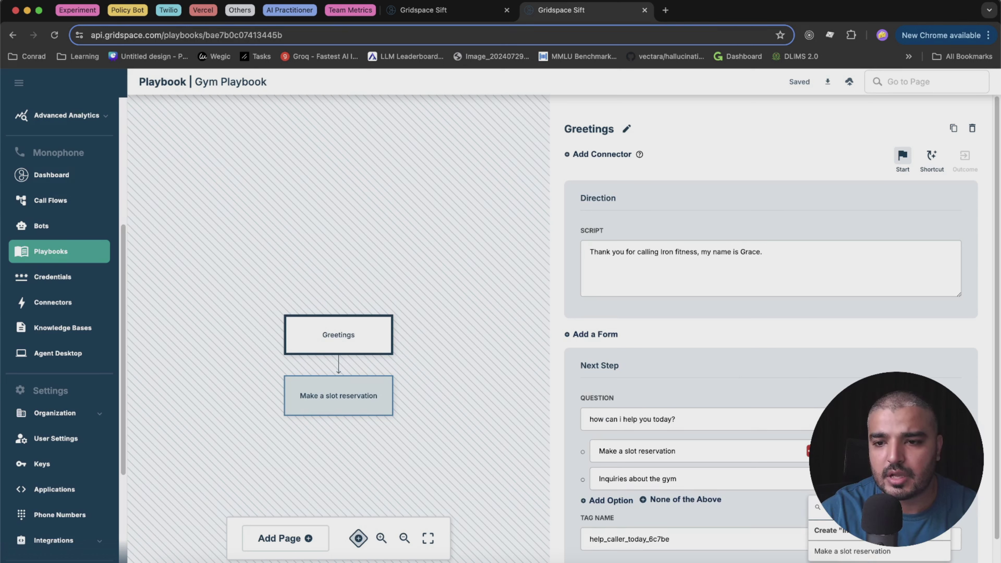
key("Return")
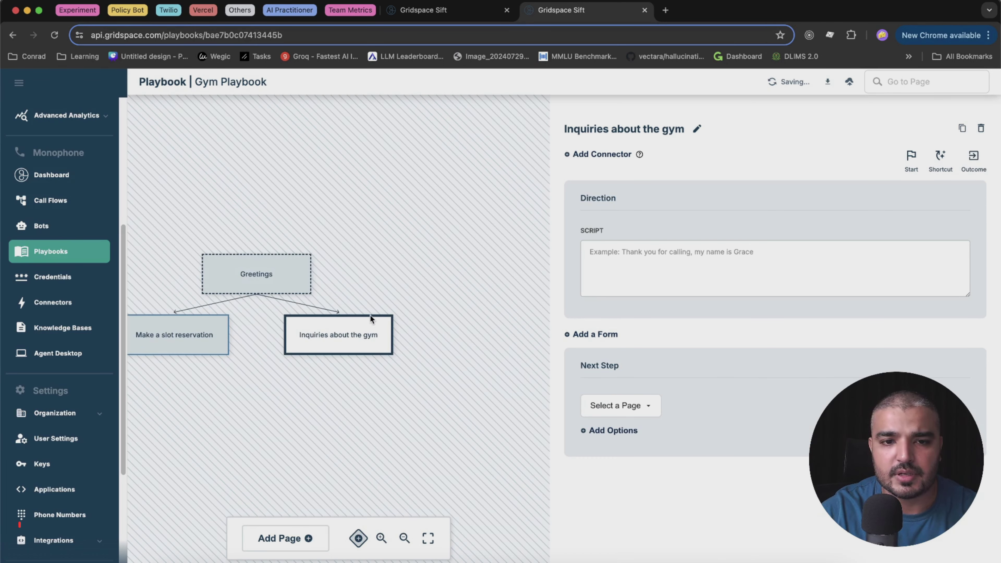
left_click_drag(382, 214, 431, 155)
left_click(328, 212)
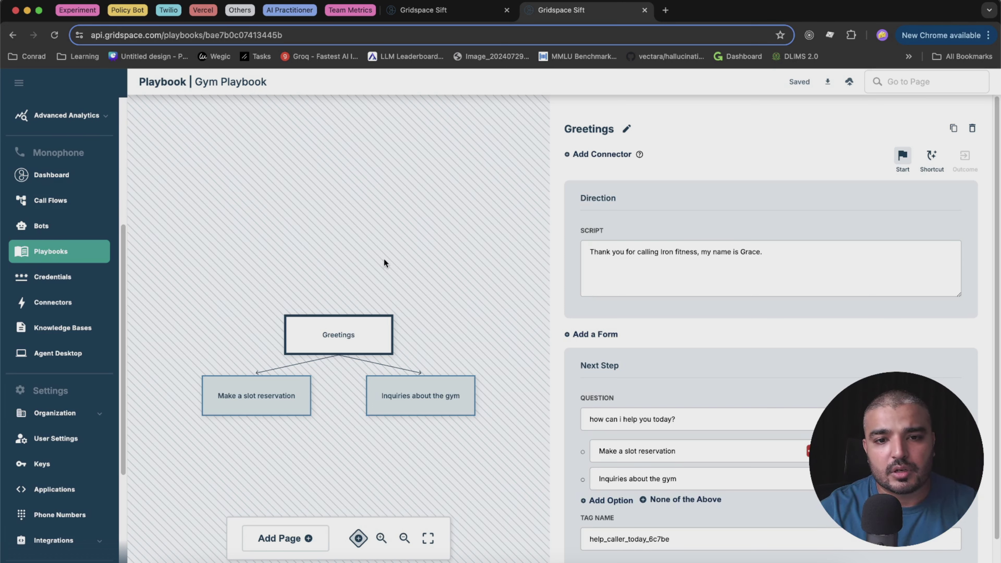
scroll(474, 235, "down", 5)
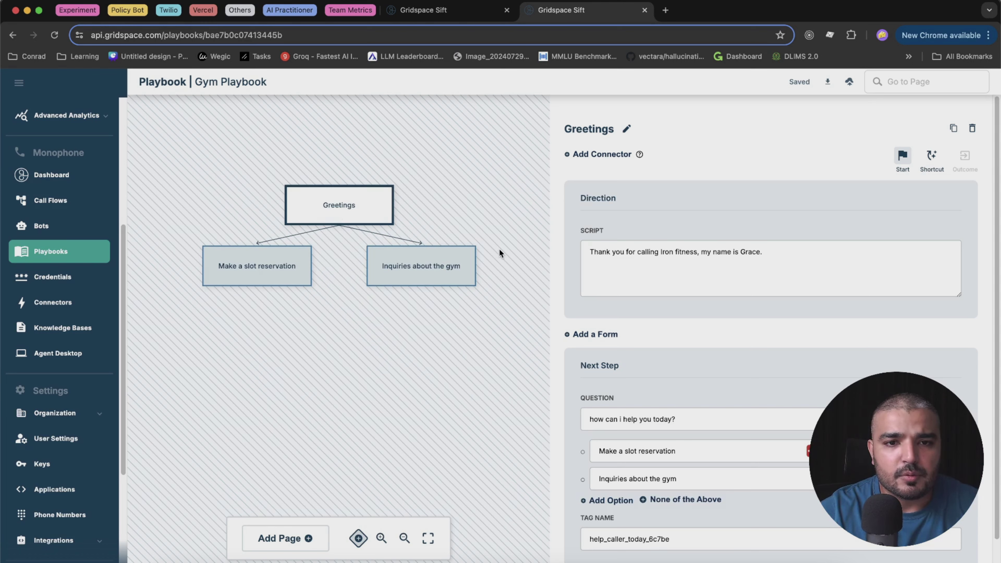
scroll(502, 242, "right", 3)
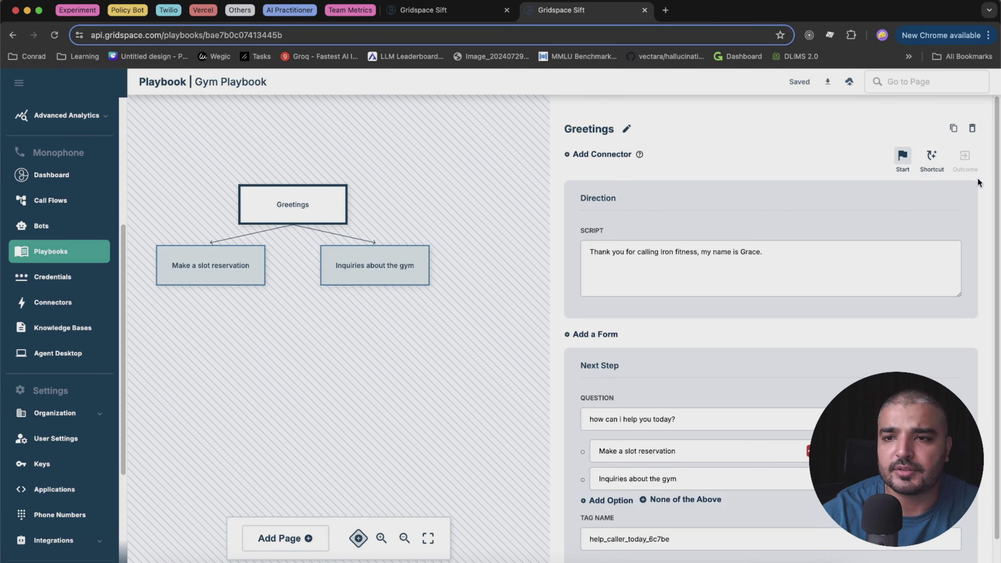
scroll(998, 175, "down", 1)
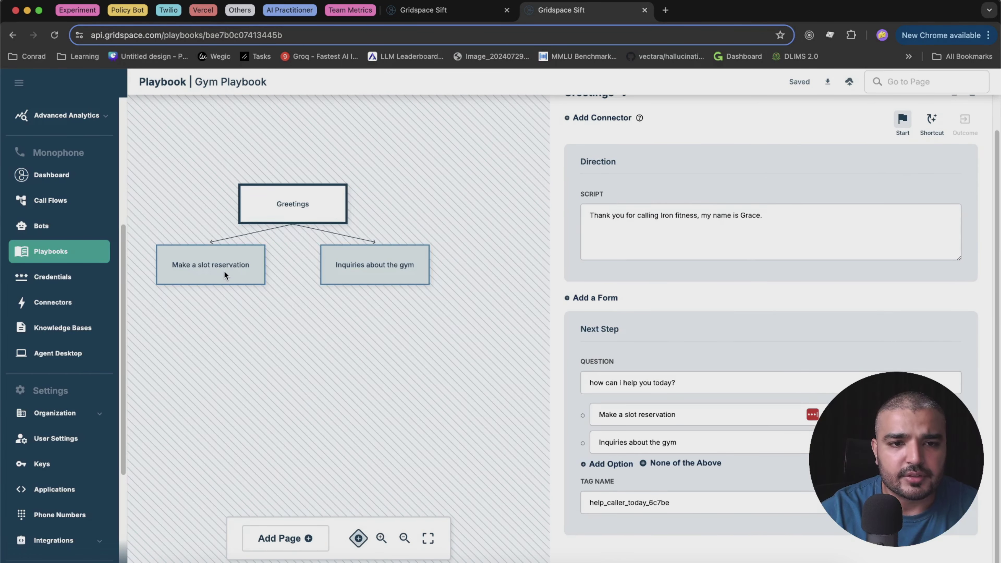
left_click(226, 274)
Give the Inquiries about the gym page the question 'What do you want to inquire about?'.
left_click(465, 328)
left_click_drag(400, 377, 420, 227)
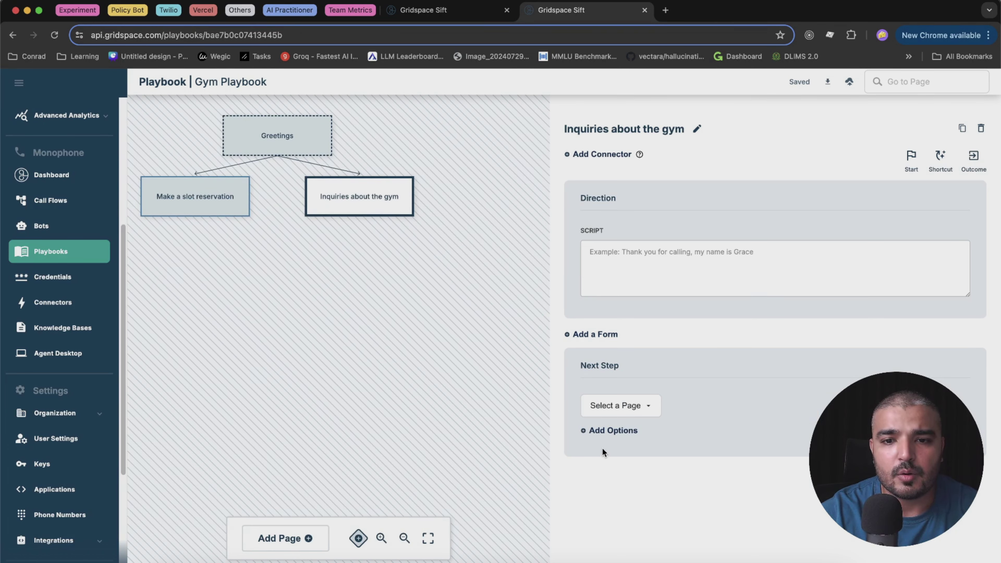
left_click(622, 434)
left_click(659, 416)
type("What")
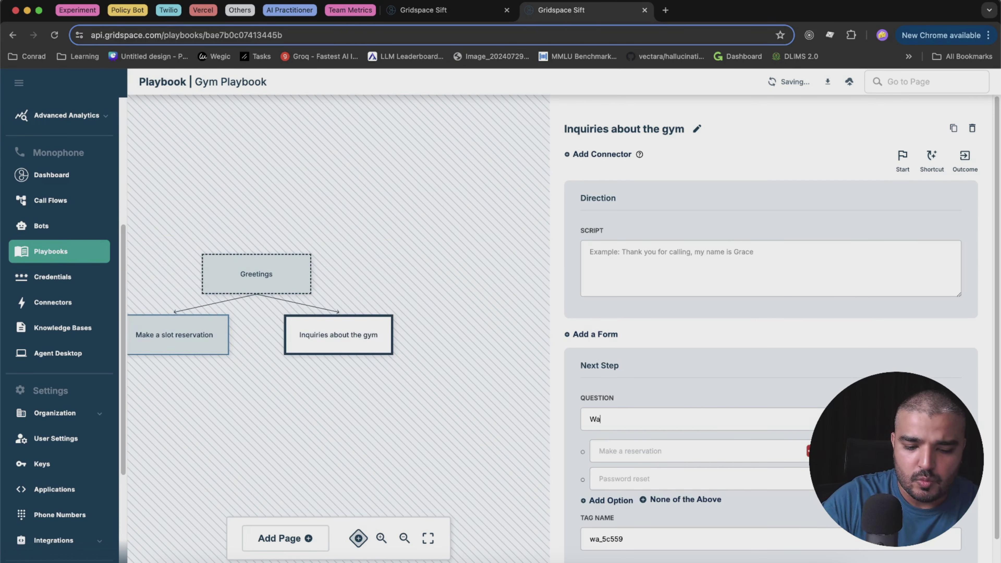
type(" do you want to inquire aboy")
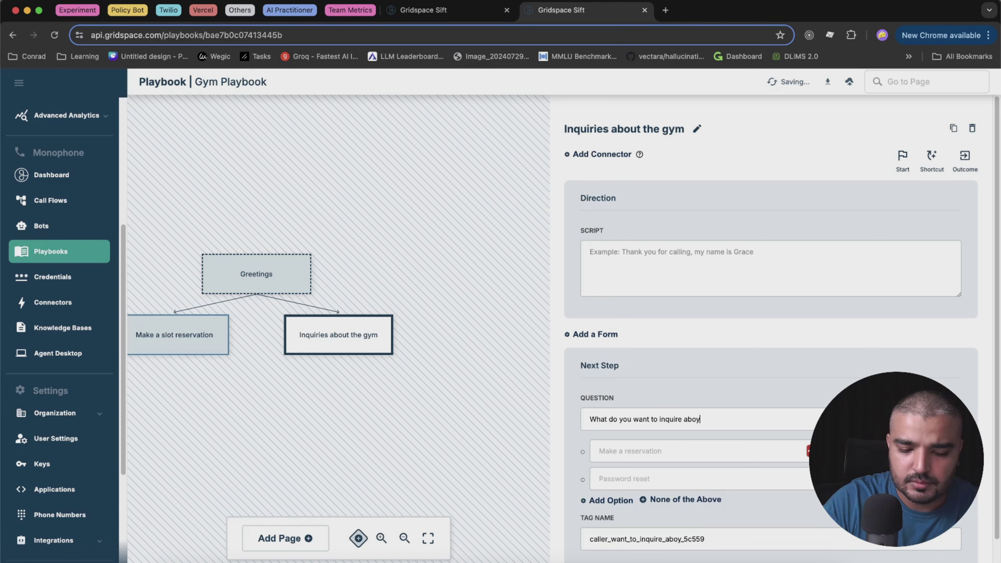
key("BackSpace")
type("ut")
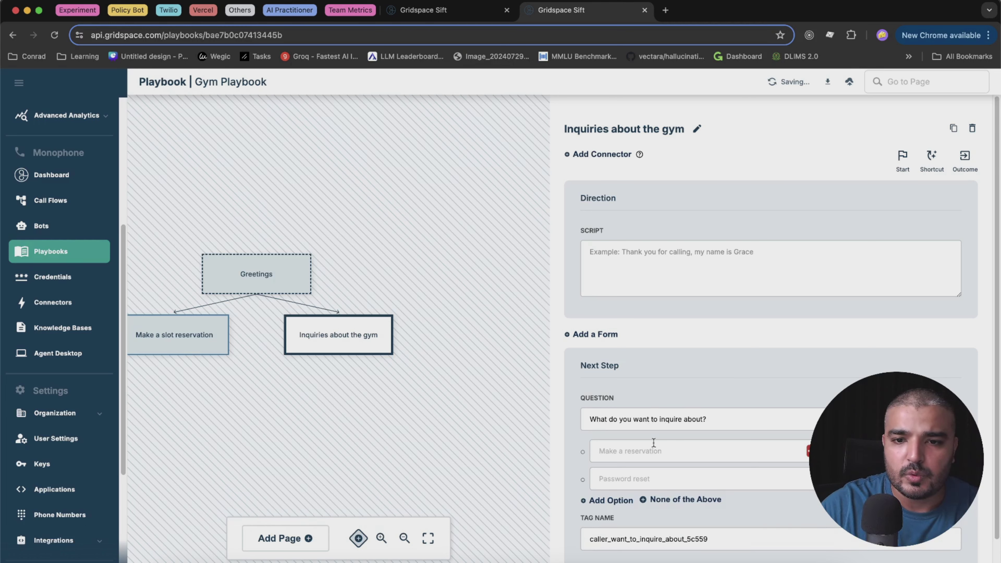
Add the answer options History of Gym and About the trainer.
left_click(640, 449)
type("History of Gym")
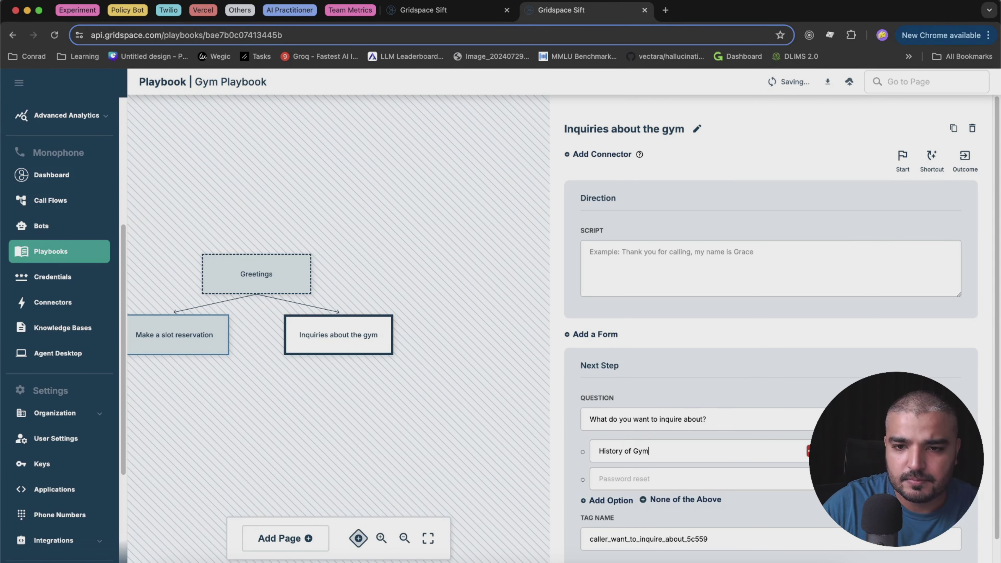
left_click(629, 478)
type("Abou")
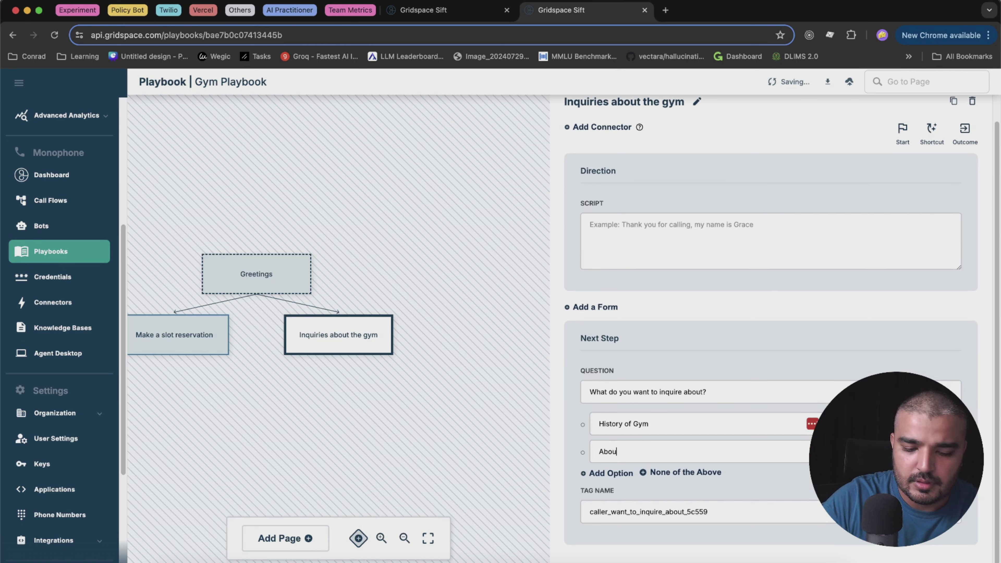
type("t the trainer")
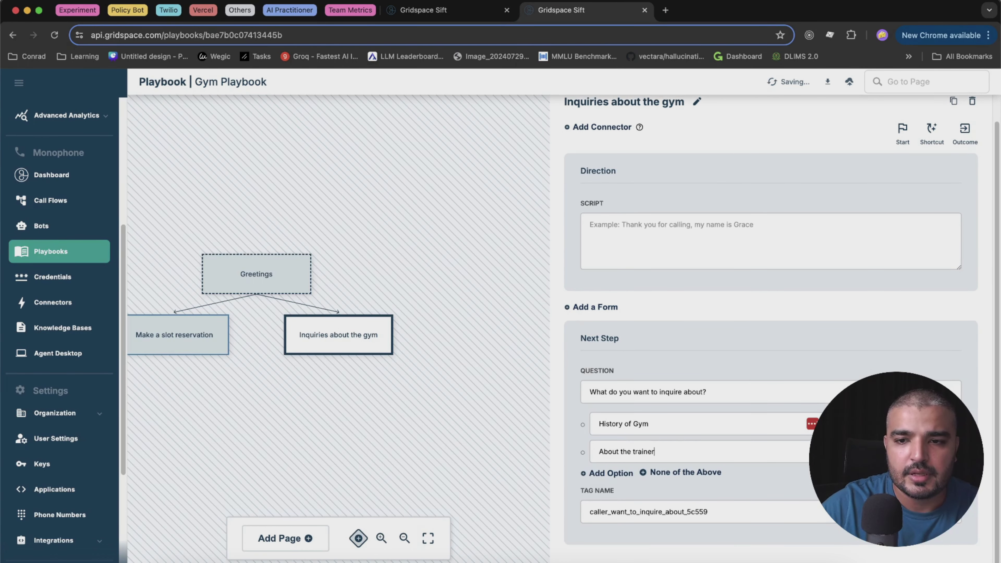
Create linked pages for the History of Gym and About the trainer answers.
left_click(811, 423)
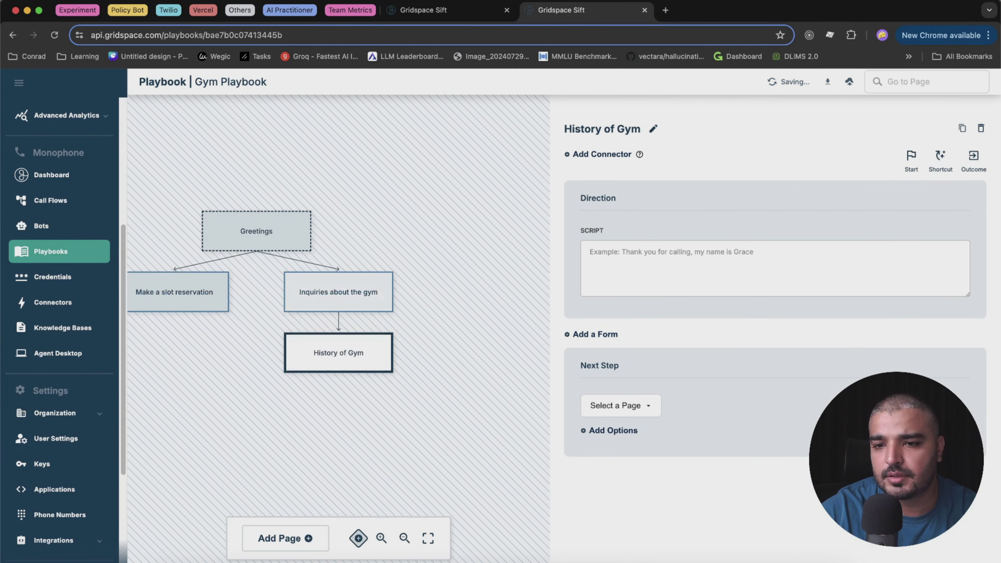
left_click(334, 276)
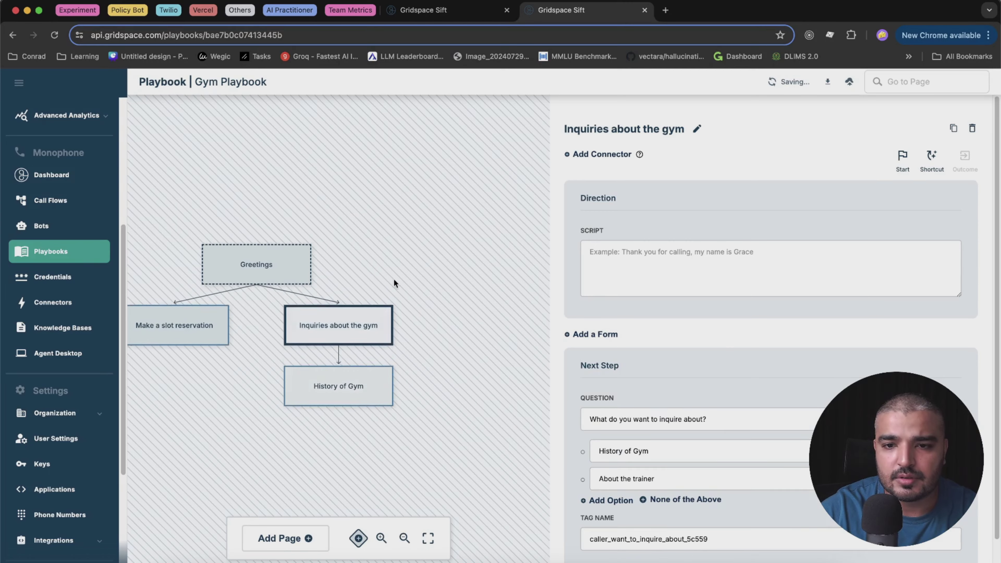
left_click(844, 530)
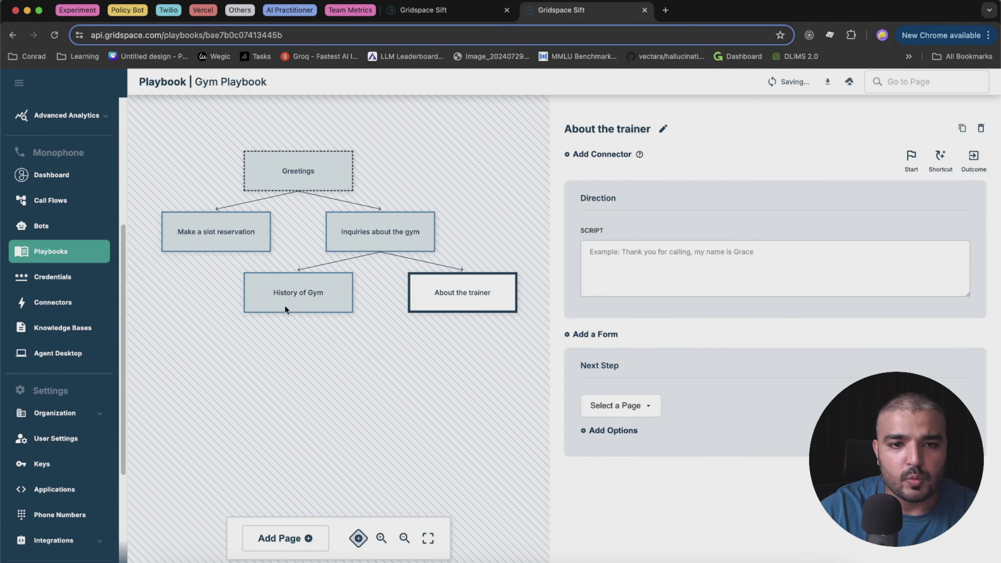
Paste the gym history paragraph from the notes into the History of Gym script.
left_click(285, 308)
left_click(444, 561)
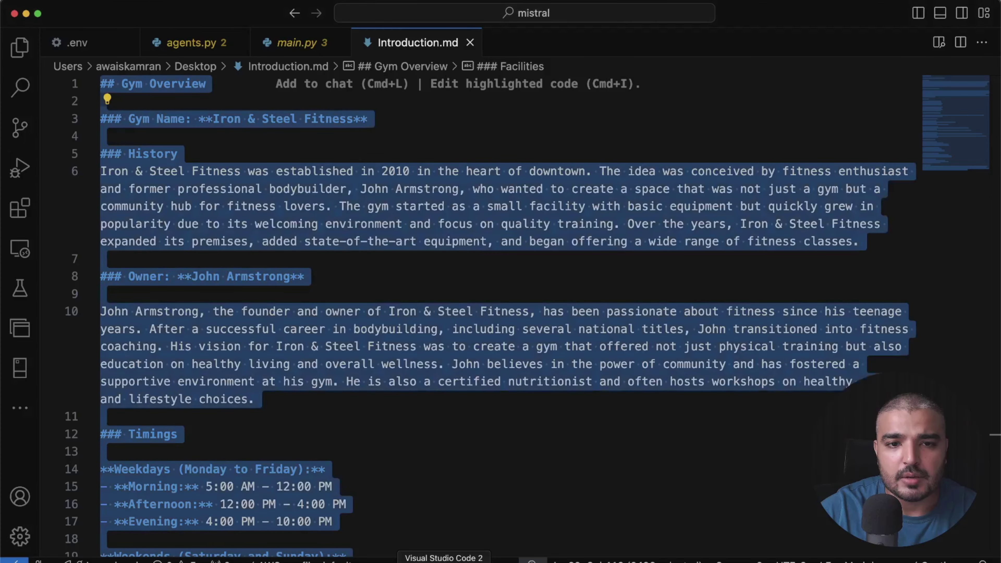
left_click(164, 252)
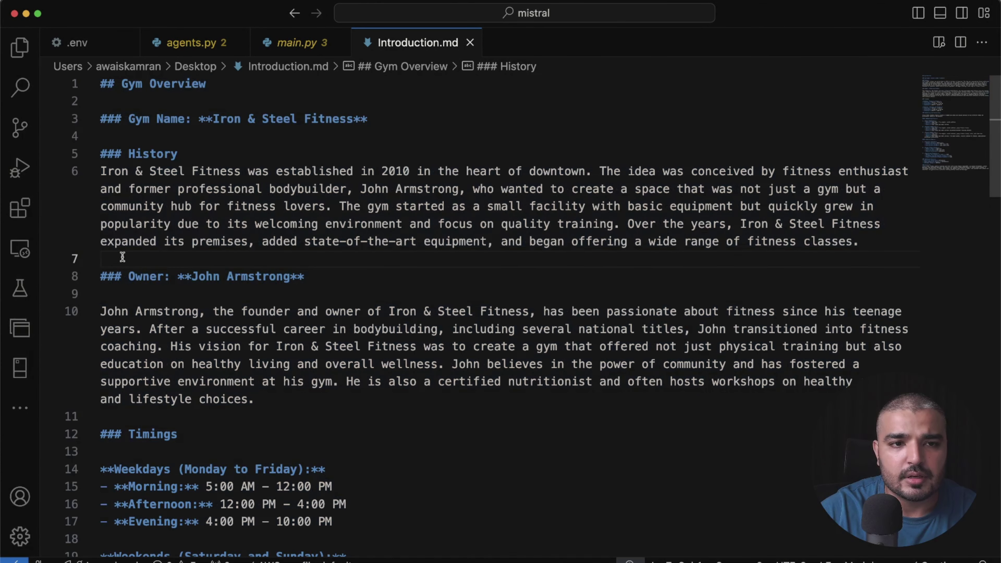
left_click_drag(123, 253, 87, 177)
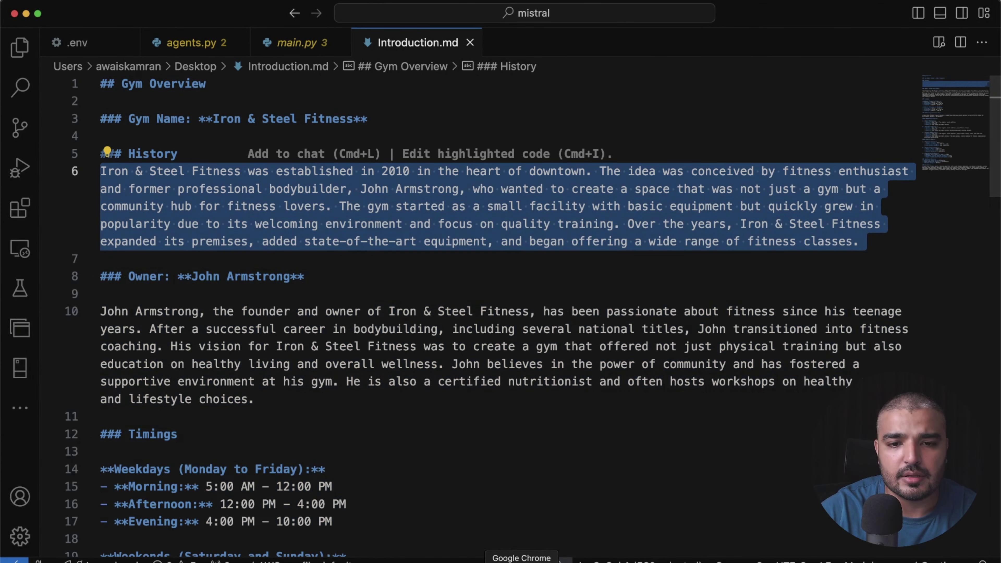
left_click(503, 559)
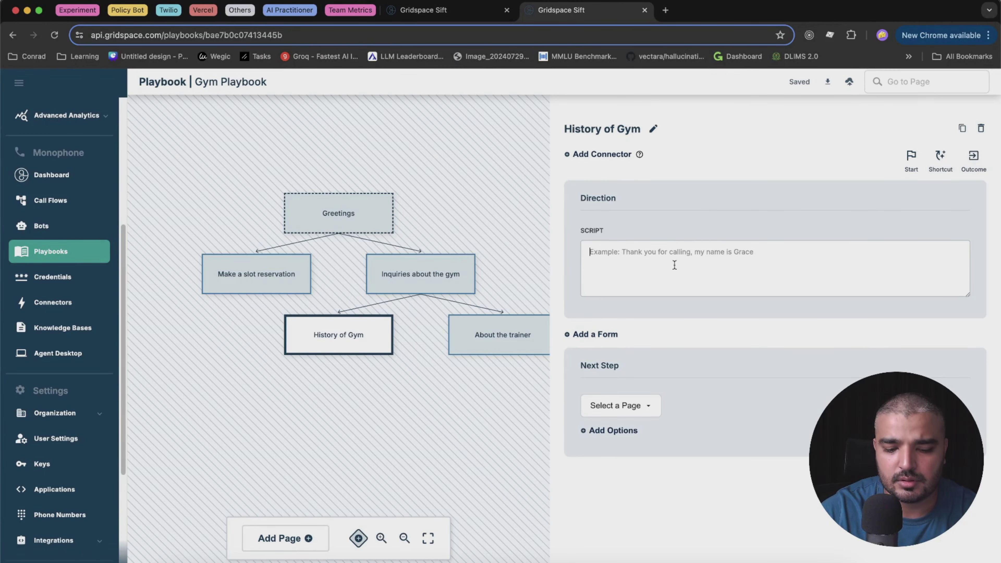
key("super+v")
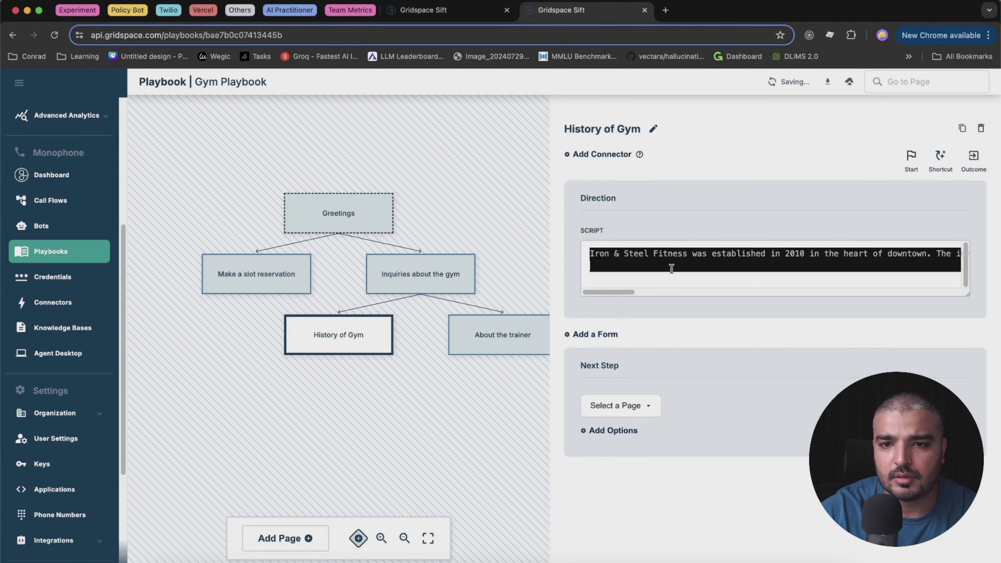
Paste the trainer biography paragraph from the notes into the About the trainer script.
left_click(511, 346)
left_click(444, 559)
left_click(417, 329)
left_click_drag(255, 399, 95, 312)
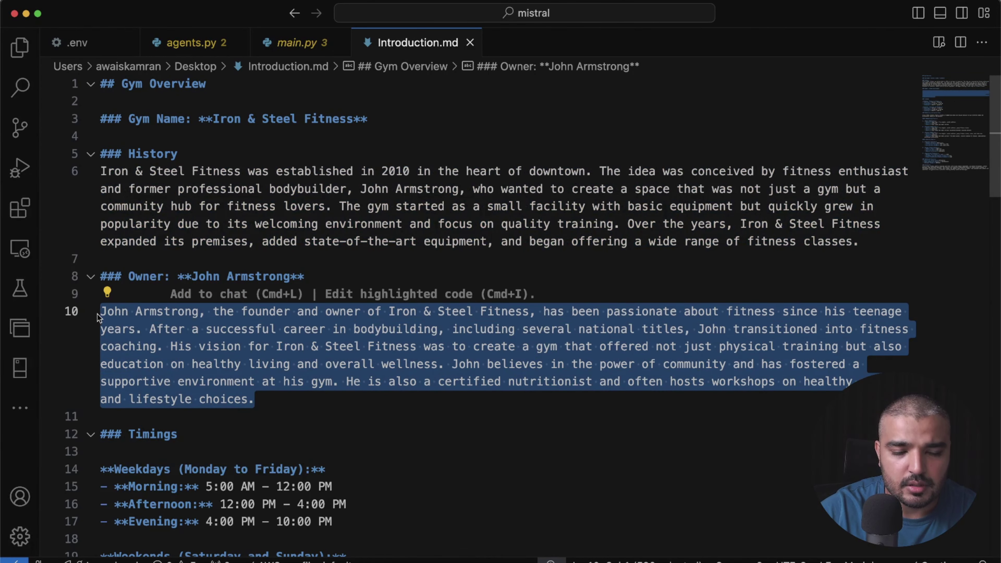
left_click(508, 558)
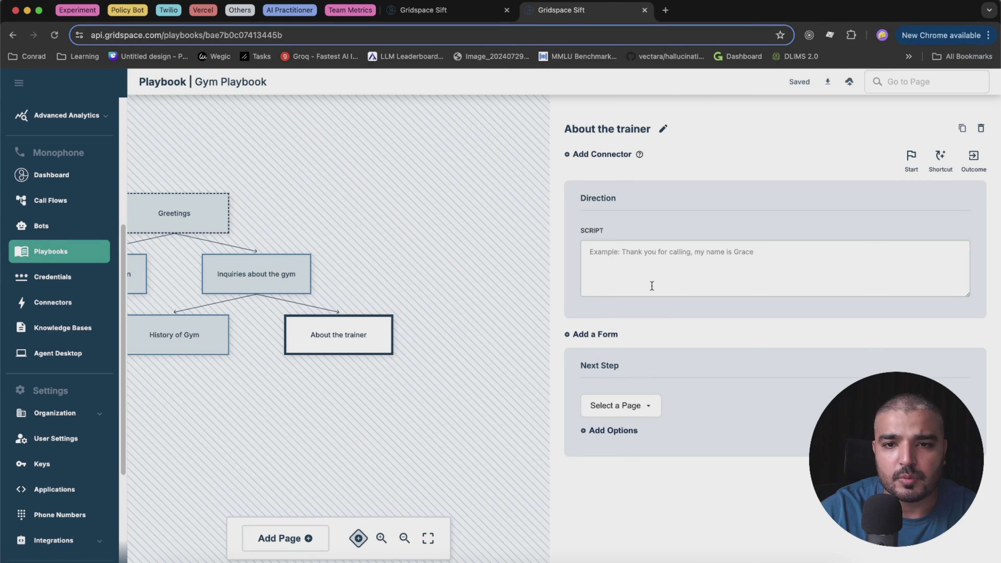
left_click(703, 261)
key("super+v")
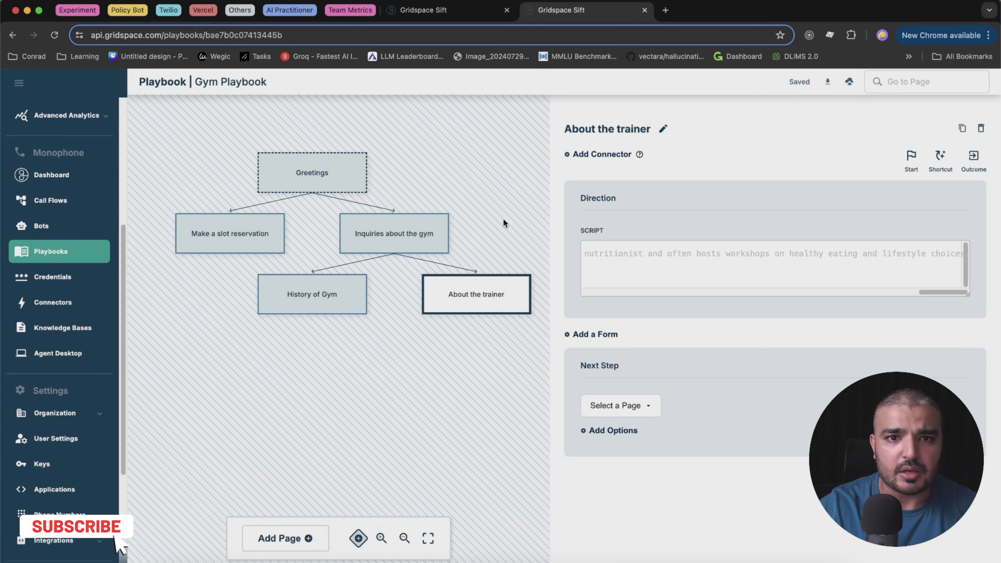
left_click_drag(476, 352, 447, 359)
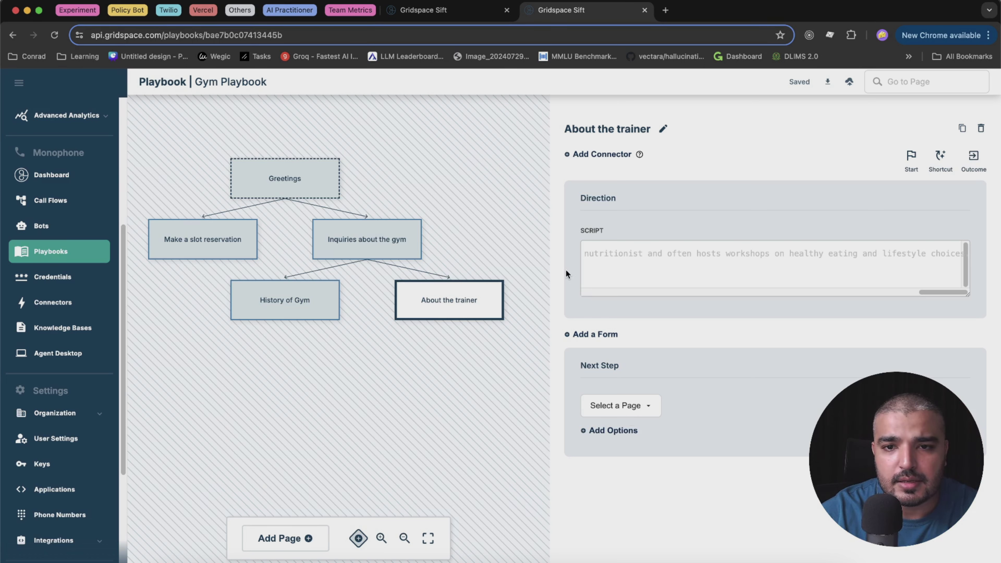
Add a new page after About the trainer named Exit and make it an outcome page.
left_click(640, 406)
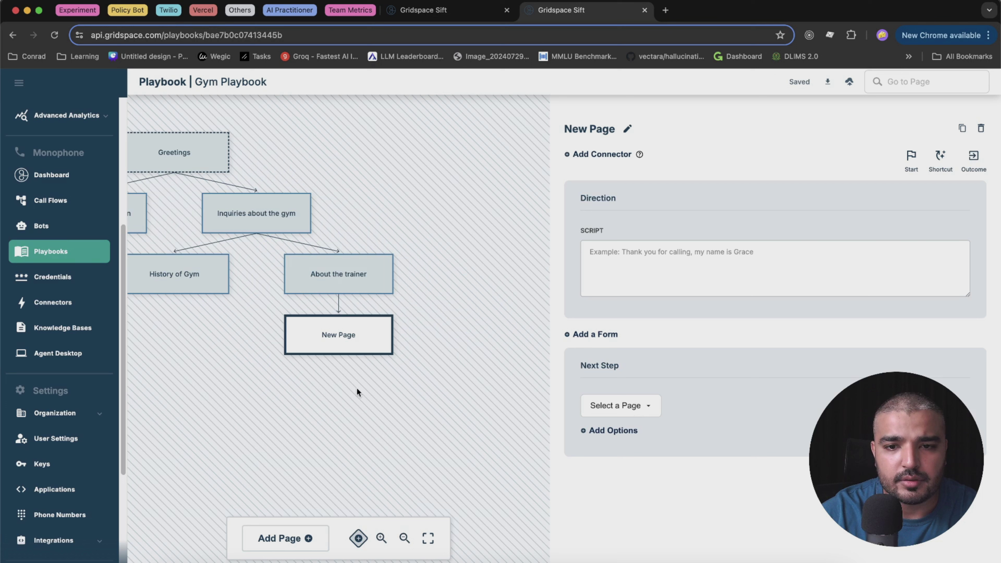
left_click(626, 128)
type("Exit")
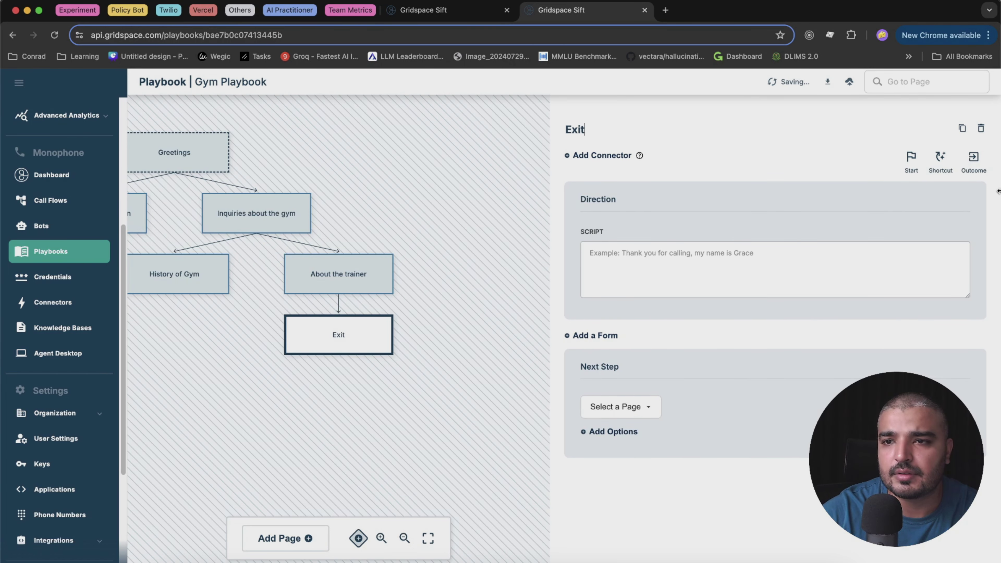
key("Return")
left_click(974, 157)
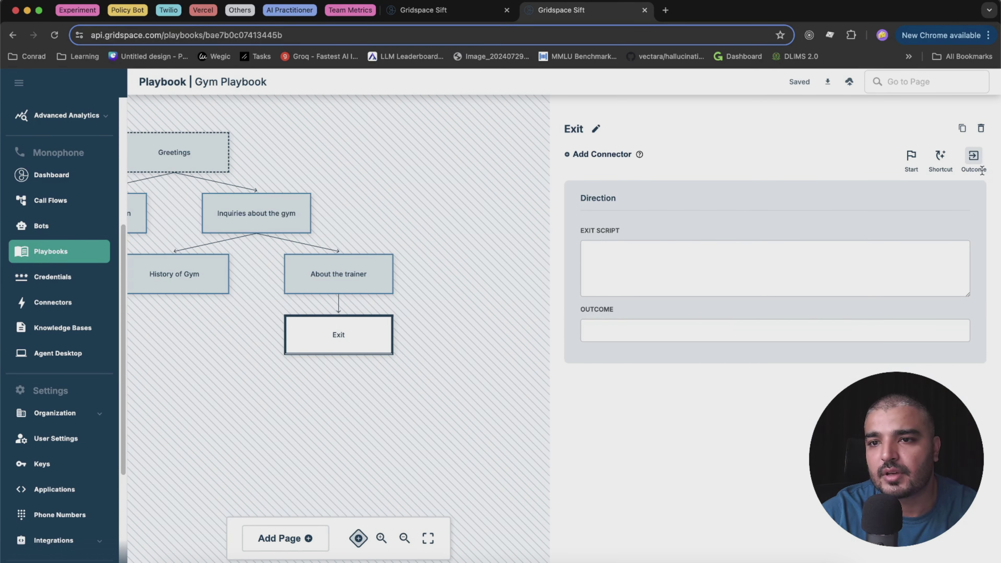
Write the Exit script 'Thank you for calling iron fitness, hope your inquiries were answered. Have a great day'.
left_click(178, 159)
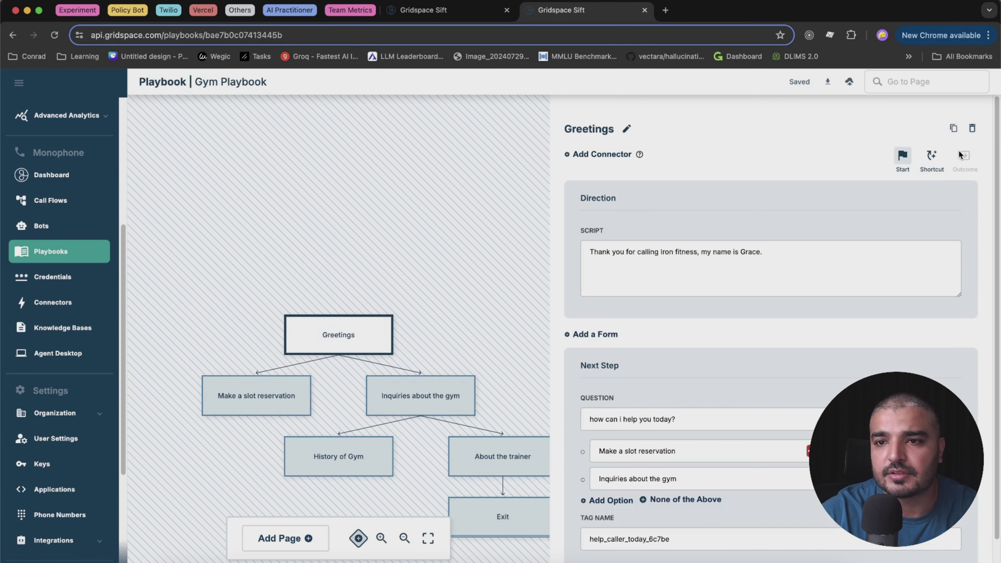
left_click_drag(338, 264, 285, 113)
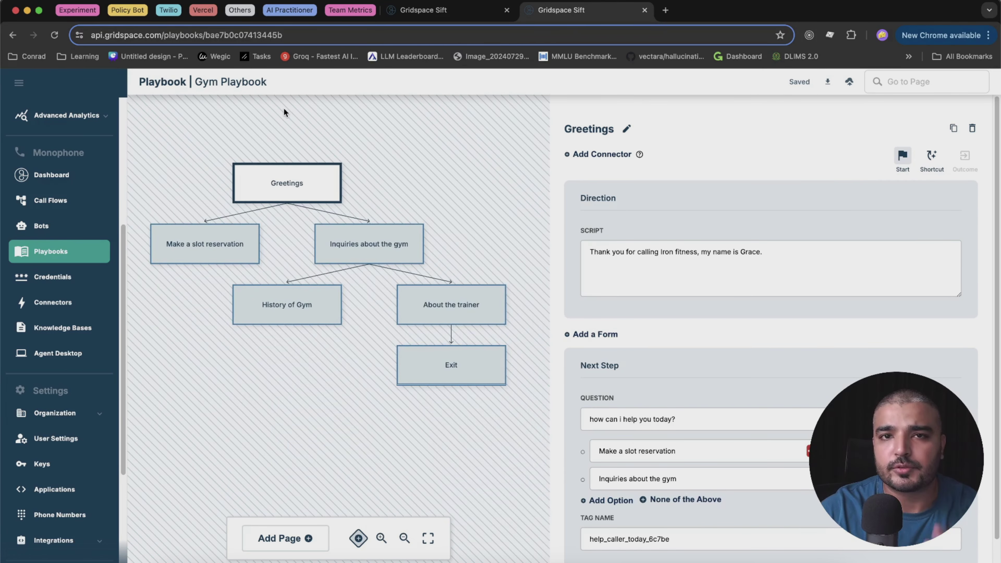
left_click(454, 366)
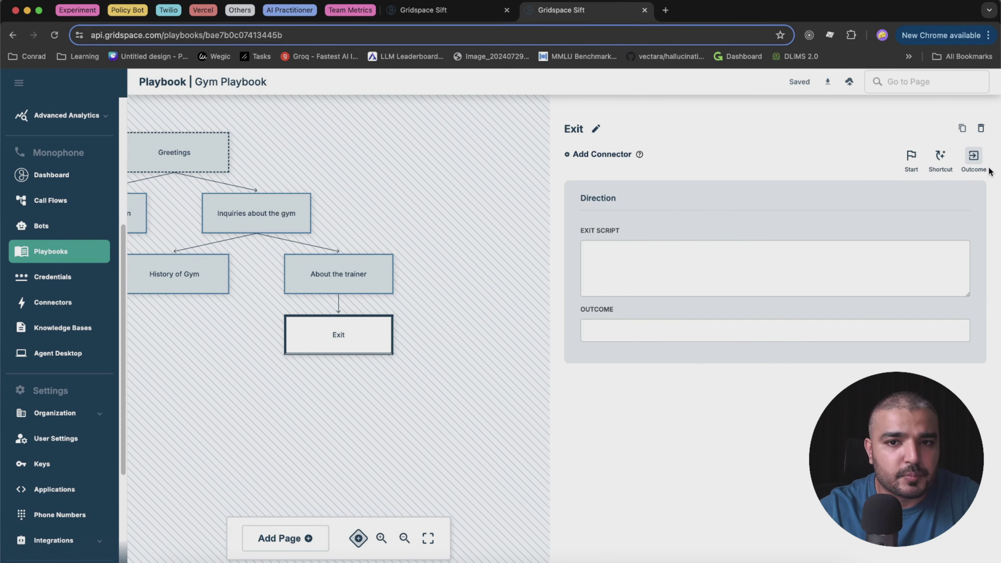
left_click(638, 276)
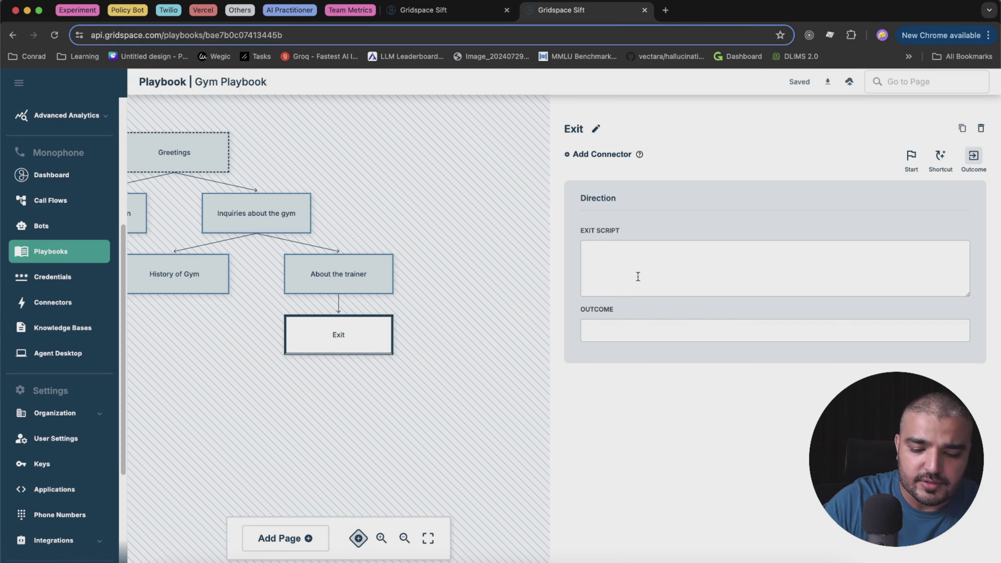
type("Thank you for calling")
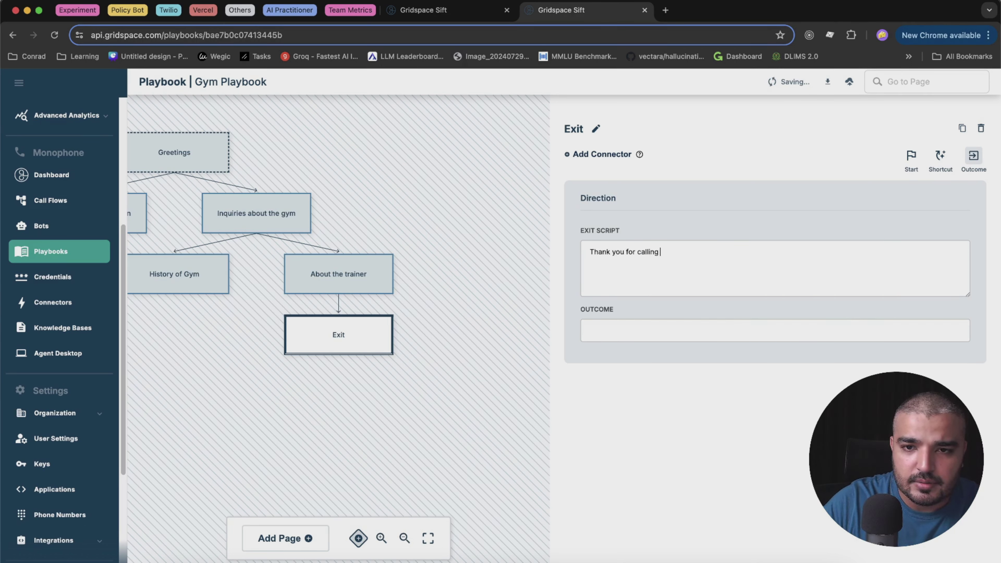
type(" iron fitne")
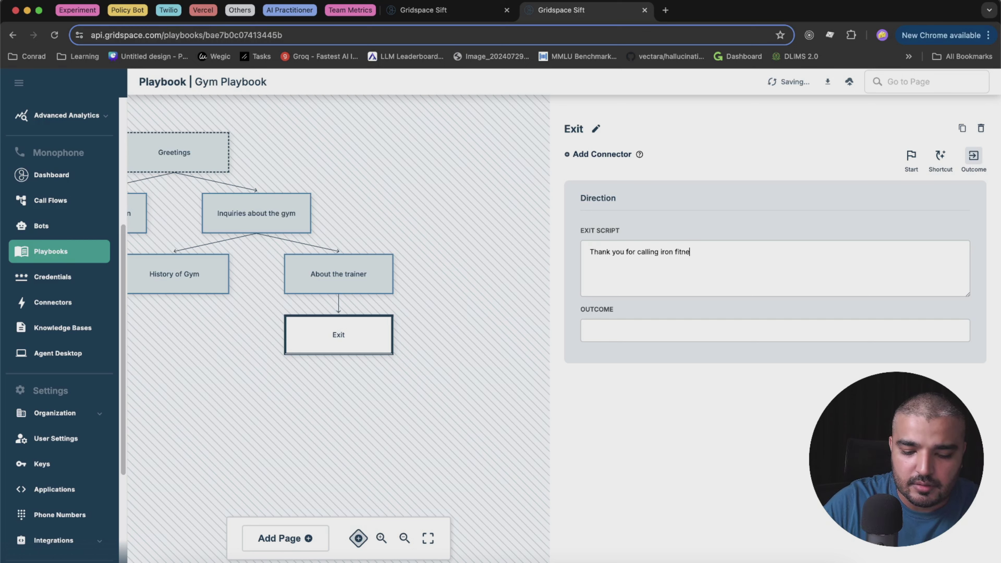
type("ss, hope your inquiries w")
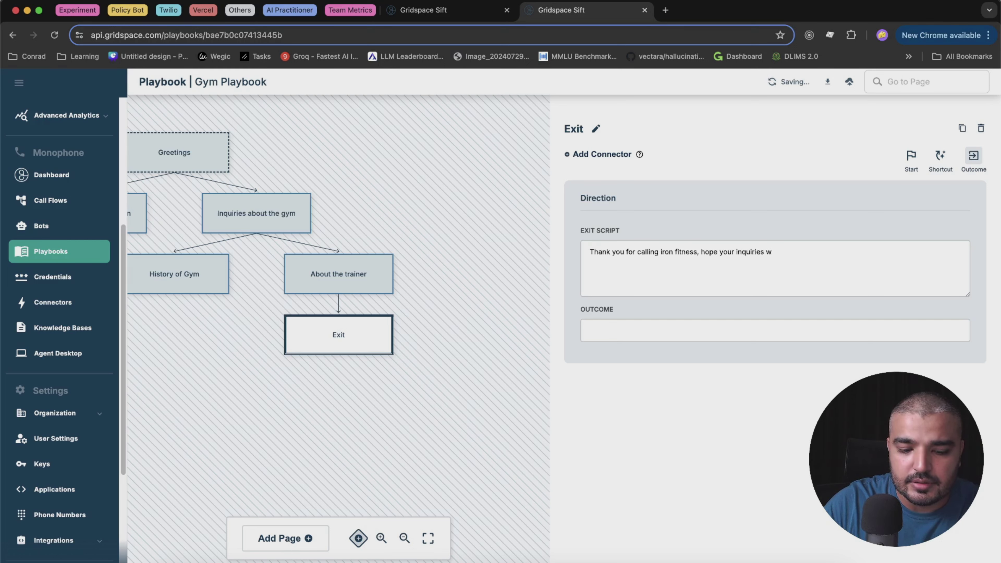
type("ere answered")
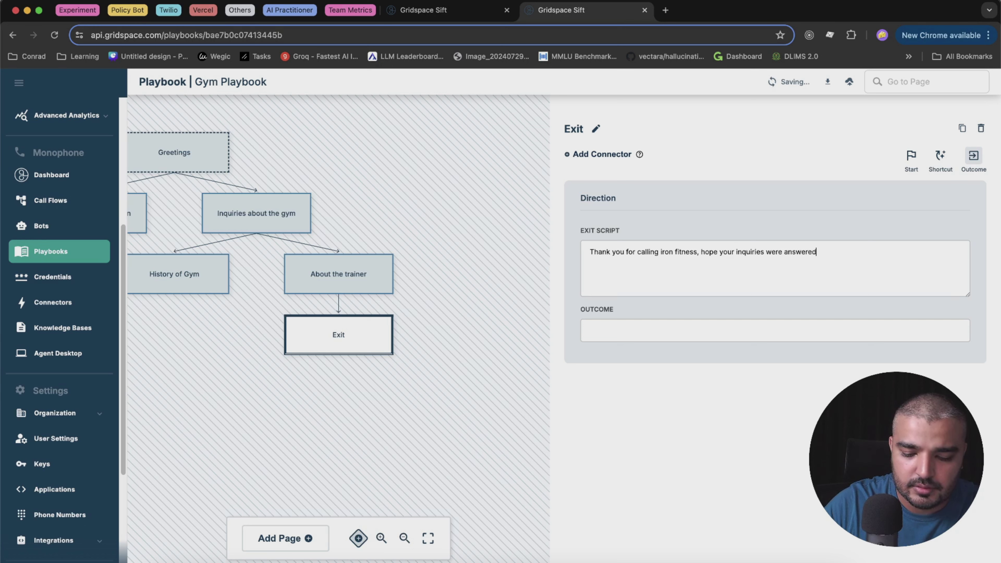
type(". Have a great day")
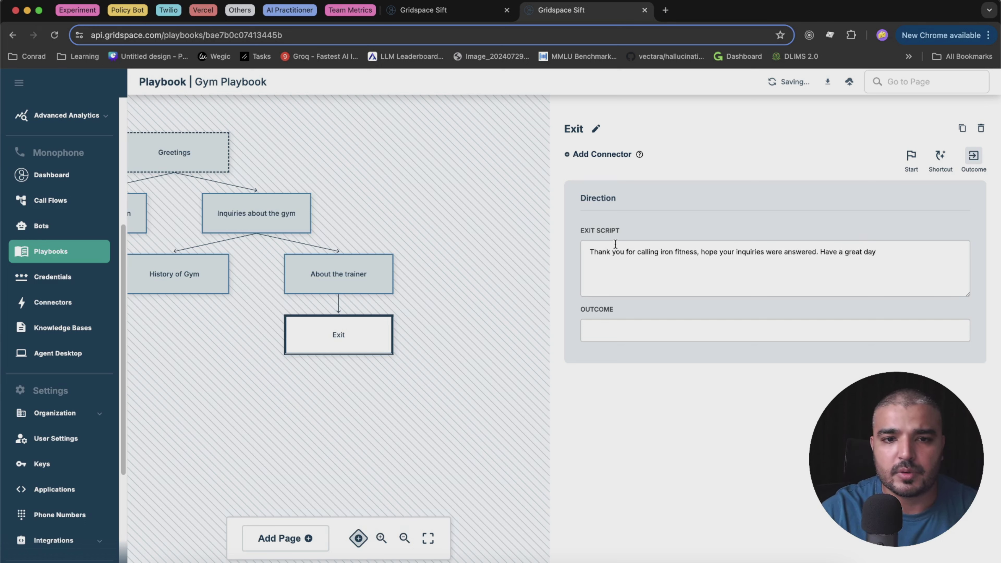
Set History of Gym's next step to Exit, then verify the Exit and About the trainer links.
left_click(200, 283)
left_click(643, 406)
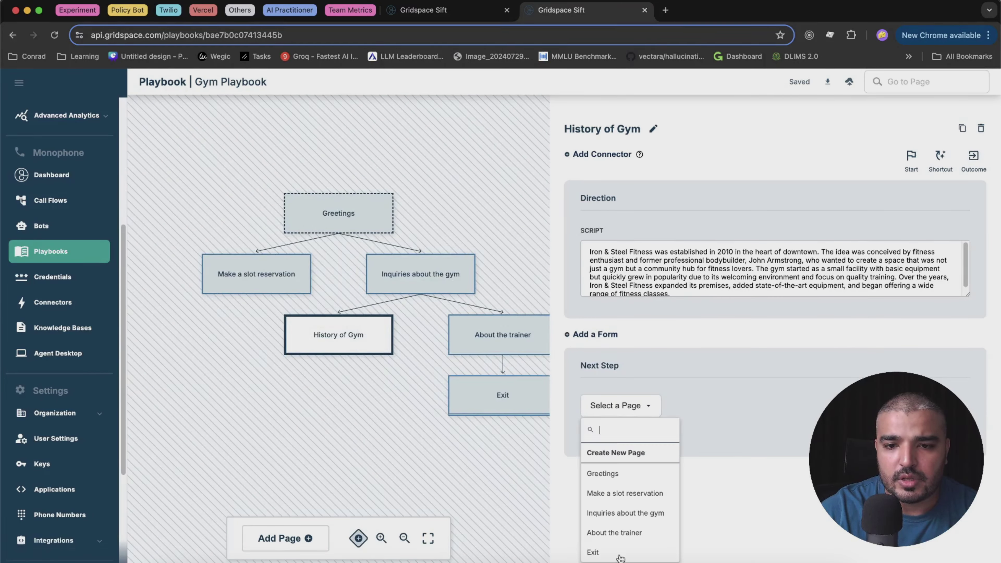
left_click(621, 554)
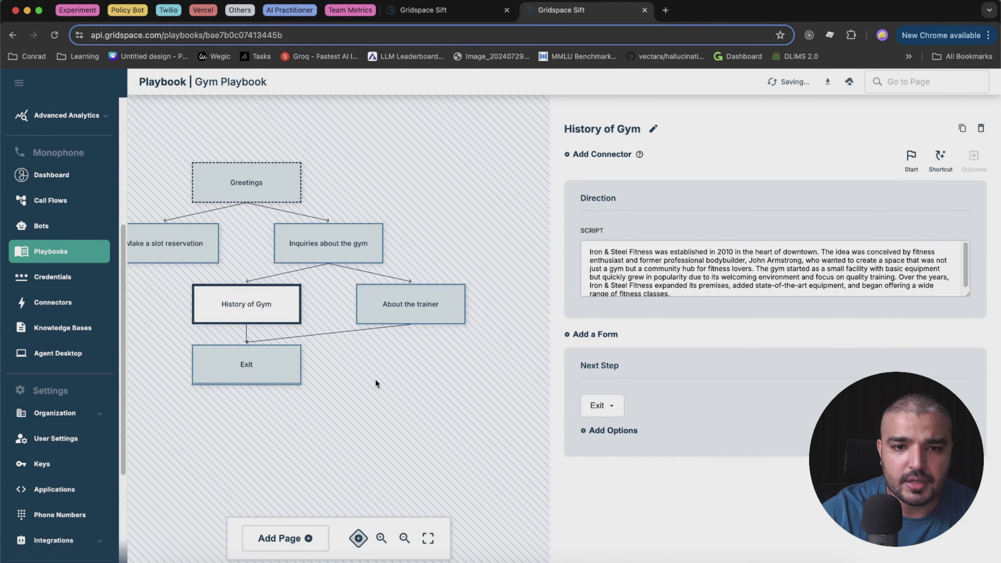
left_click(238, 364)
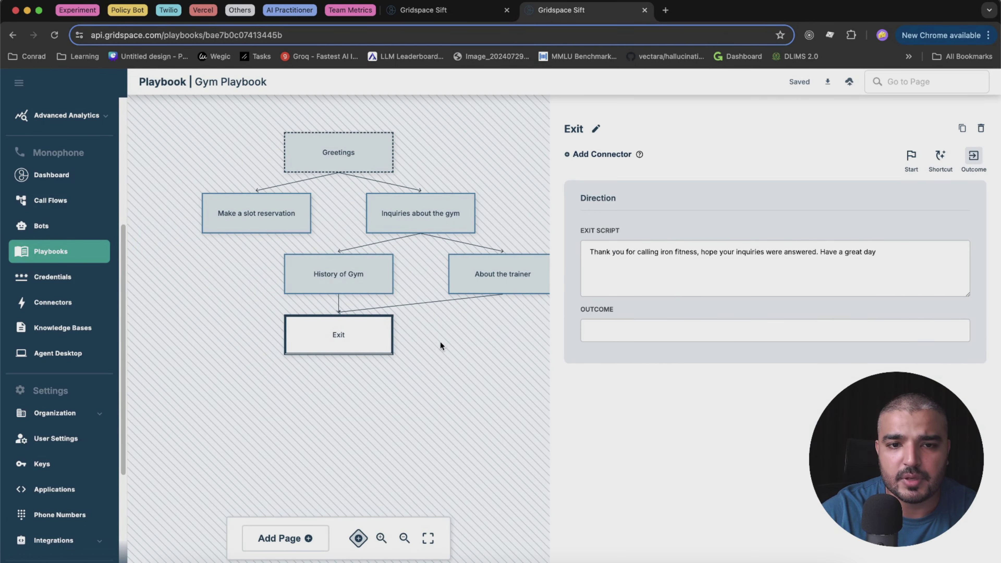
left_click(504, 275)
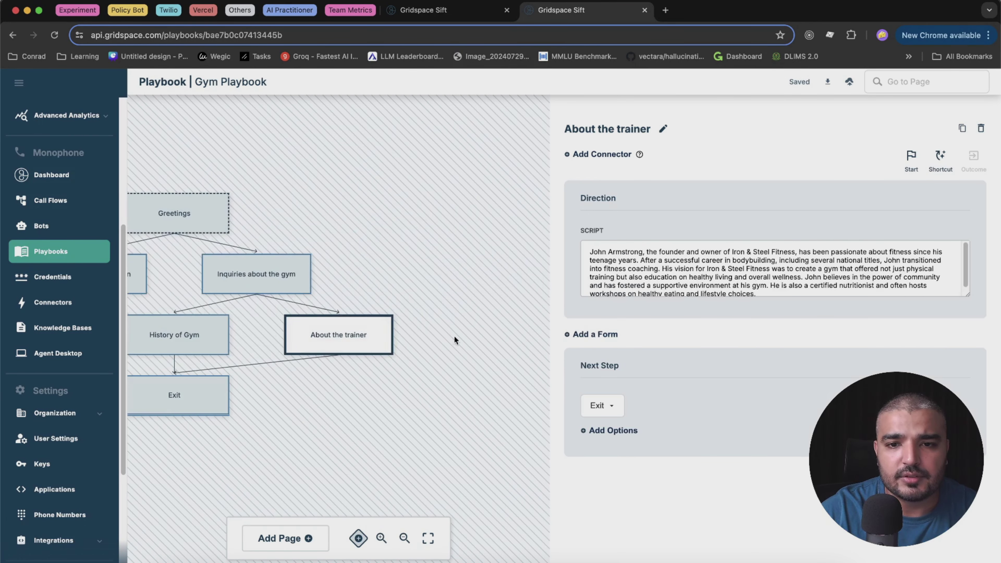
left_click_drag(373, 386, 511, 381)
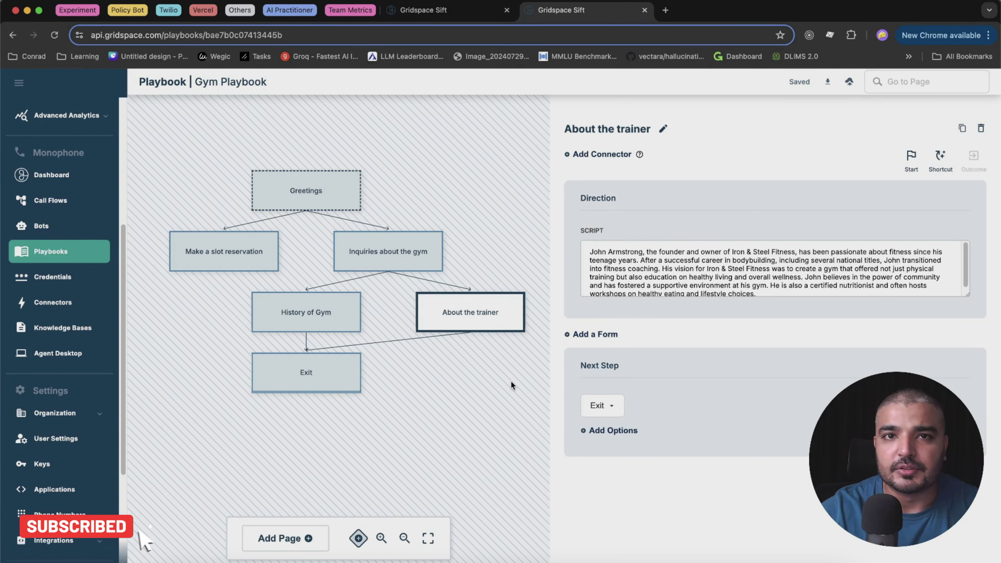
Open a Gym Bot coaching session using Gym Playbook and Gym Knowledge Base.
left_click(45, 231)
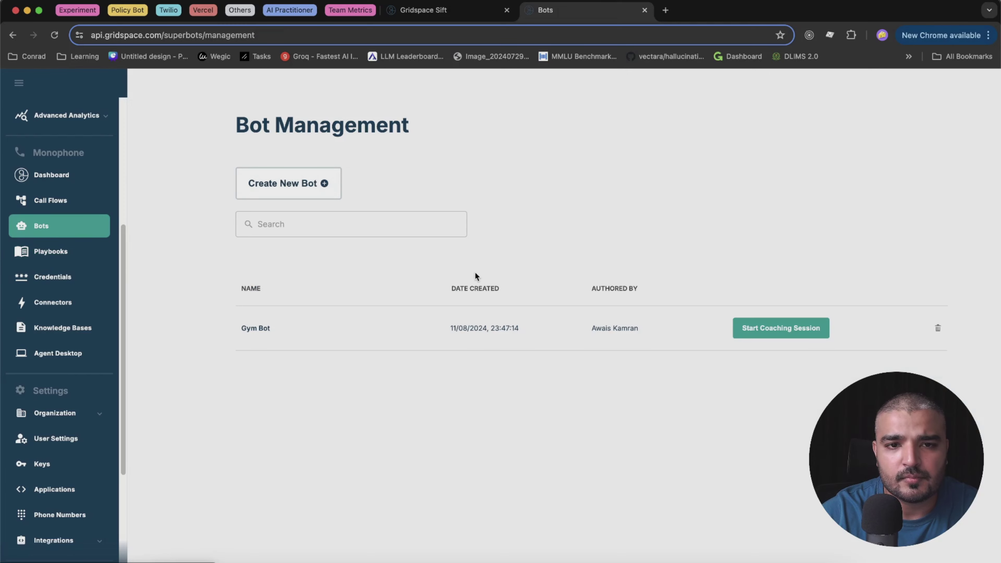
left_click(761, 330)
left_click(613, 290)
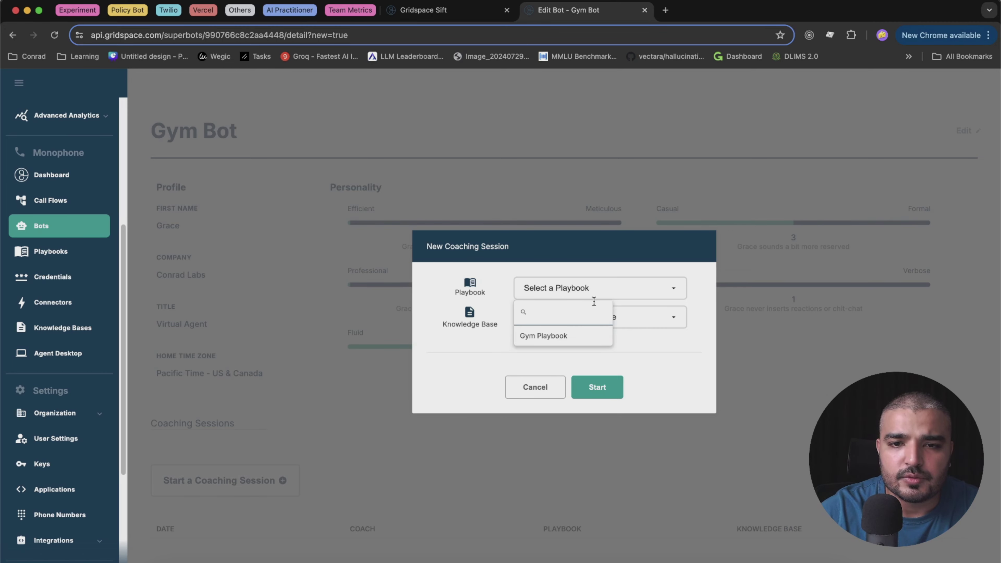
left_click(554, 337)
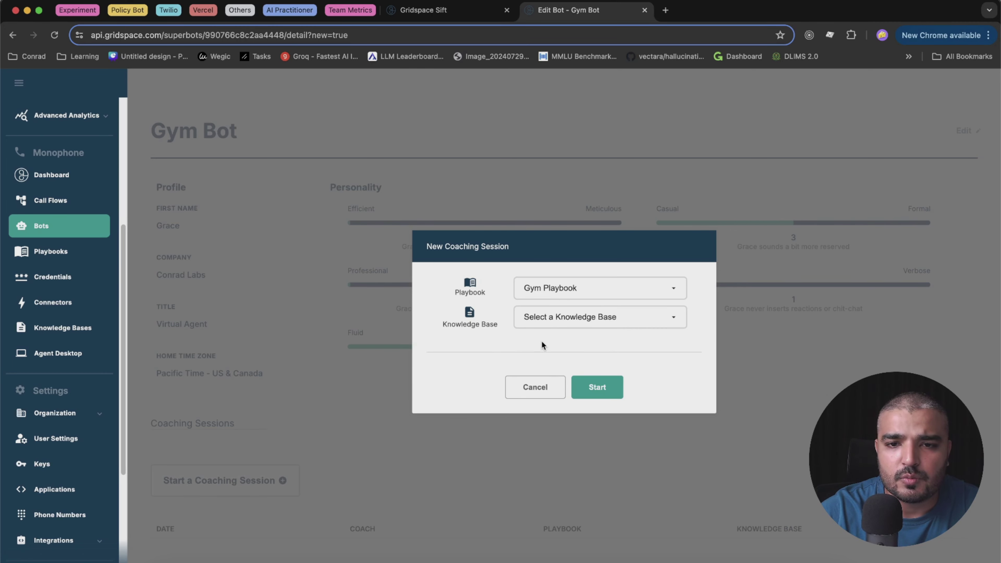
left_click(558, 318)
left_click(555, 365)
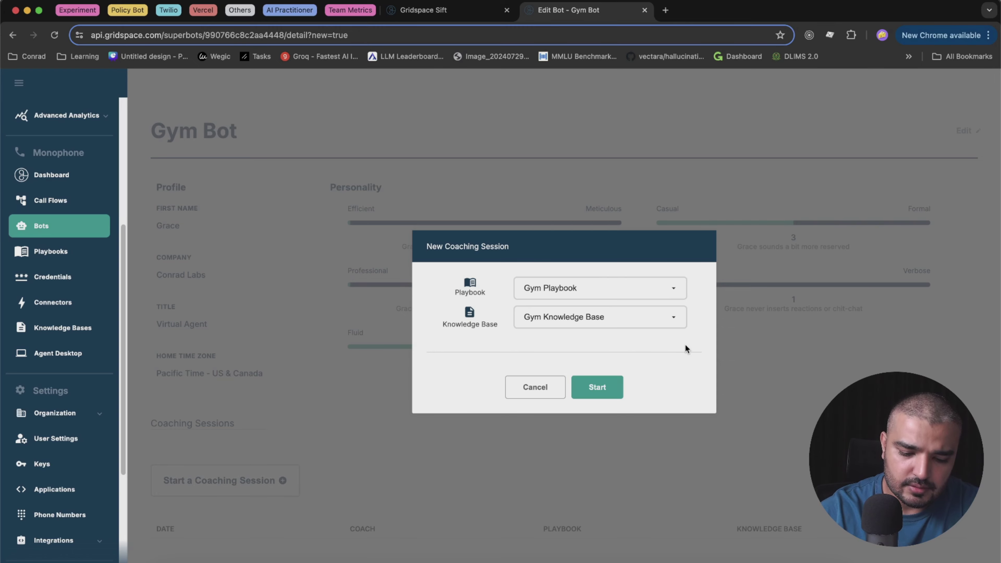
Start the Gym Bot coaching session and connect by calling in by phone.
left_click(598, 388)
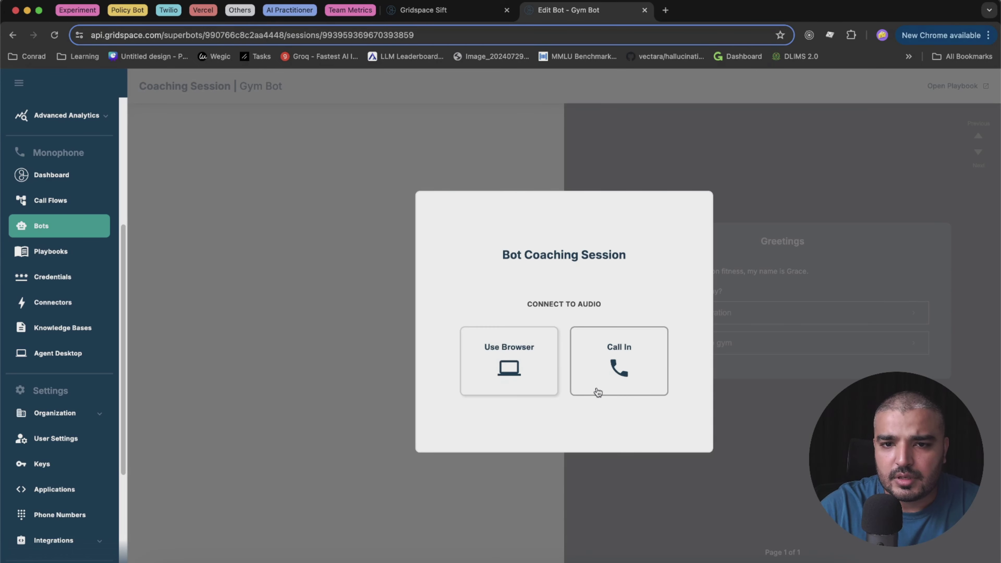
left_click(611, 353)
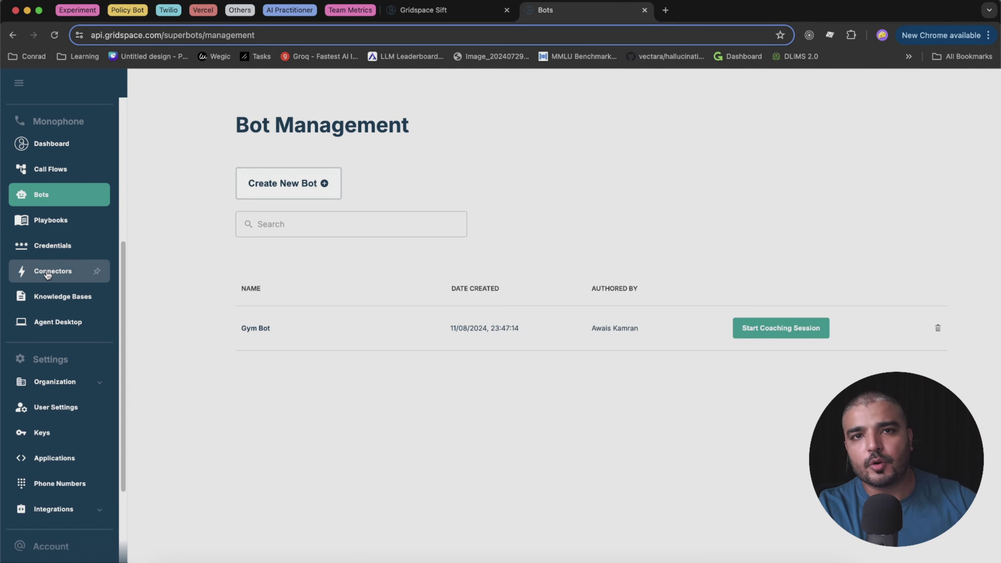
Go to the Connectors page and start a new blank connector form.
left_click(46, 276)
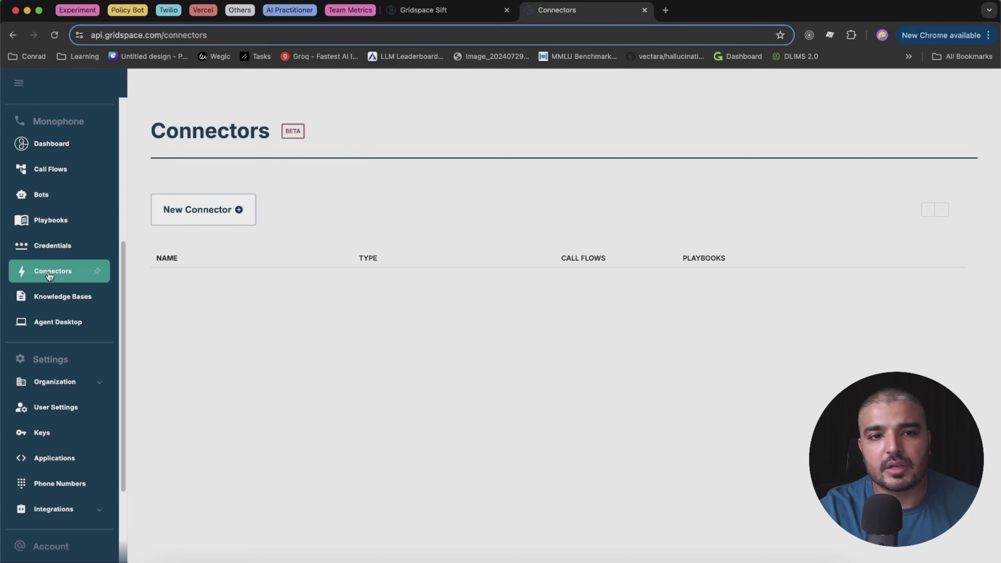
left_click(183, 214)
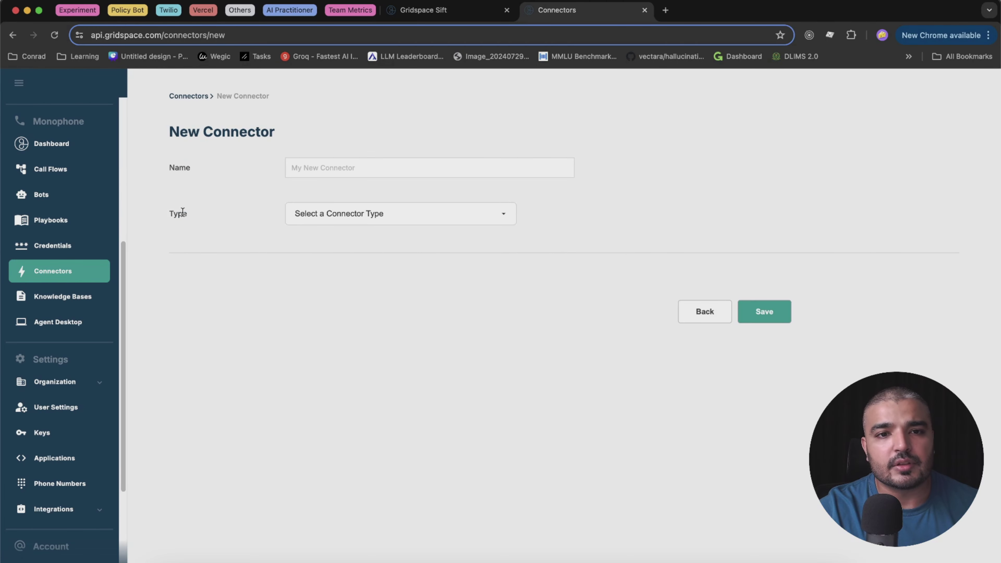
left_click(353, 168)
Scroll through the available connector types without choosing one.
left_click(412, 219)
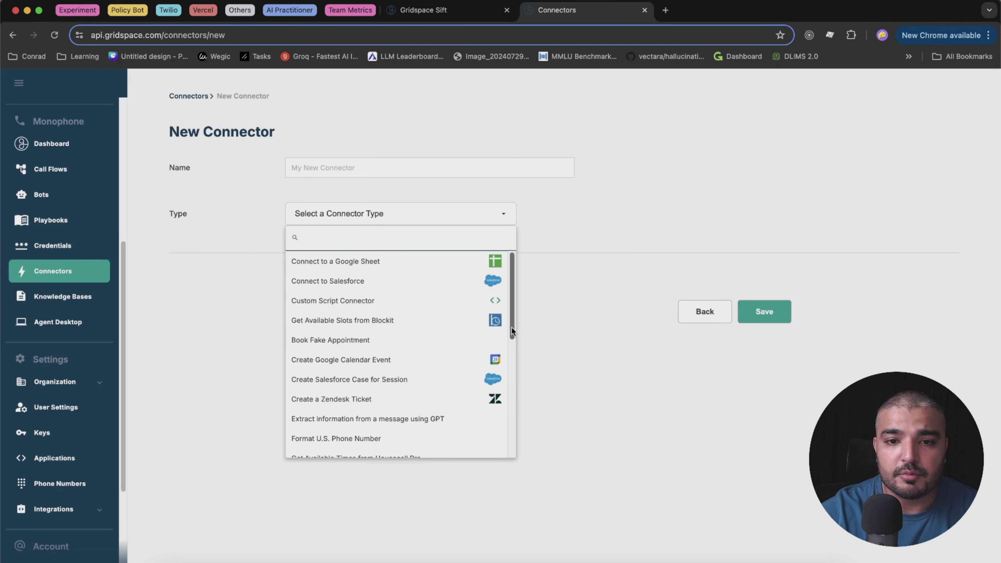
left_click_drag(512, 327, 514, 440)
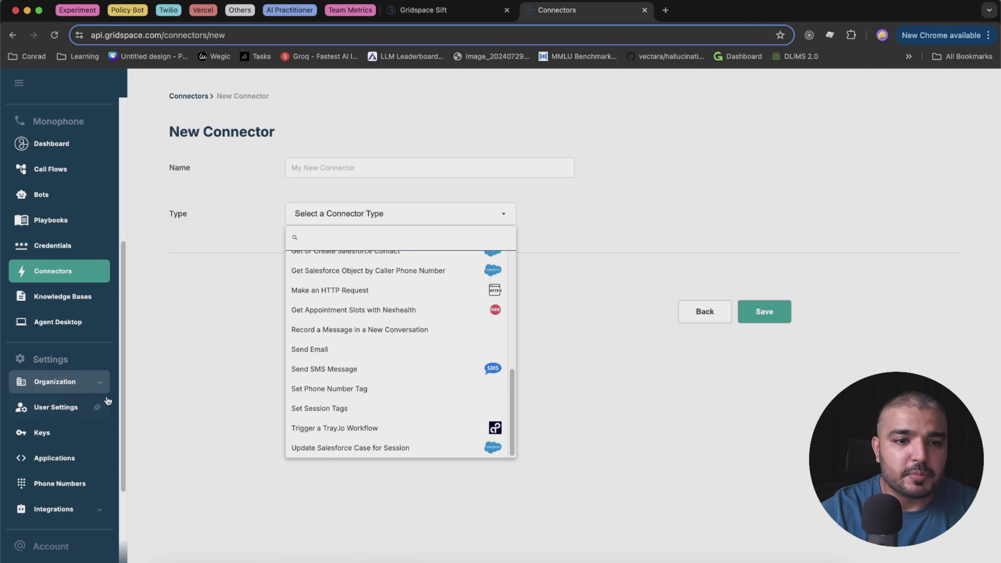
left_click_drag(122, 415, 116, 265)
left_click(116, 262)
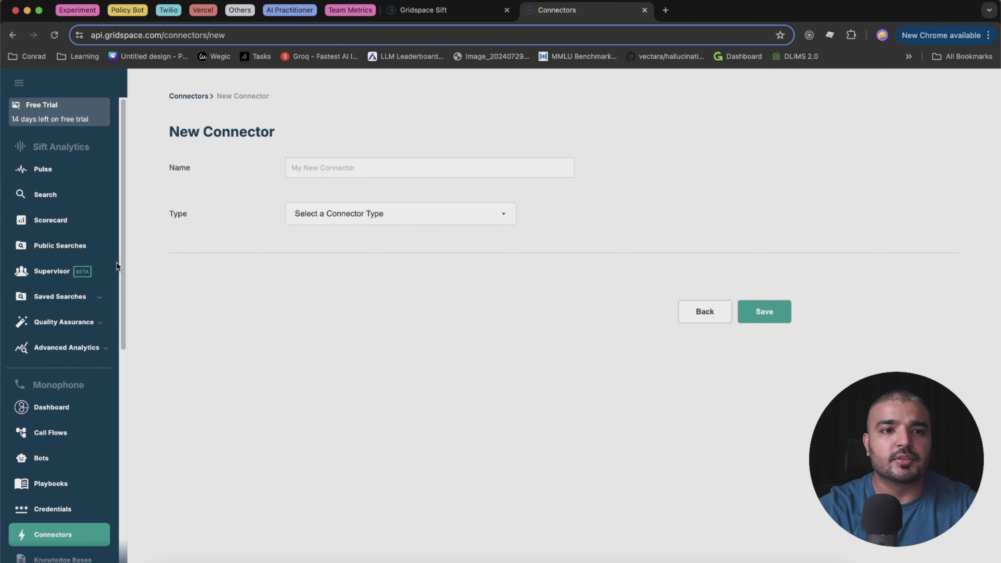
left_click_drag(123, 260, 123, 316)
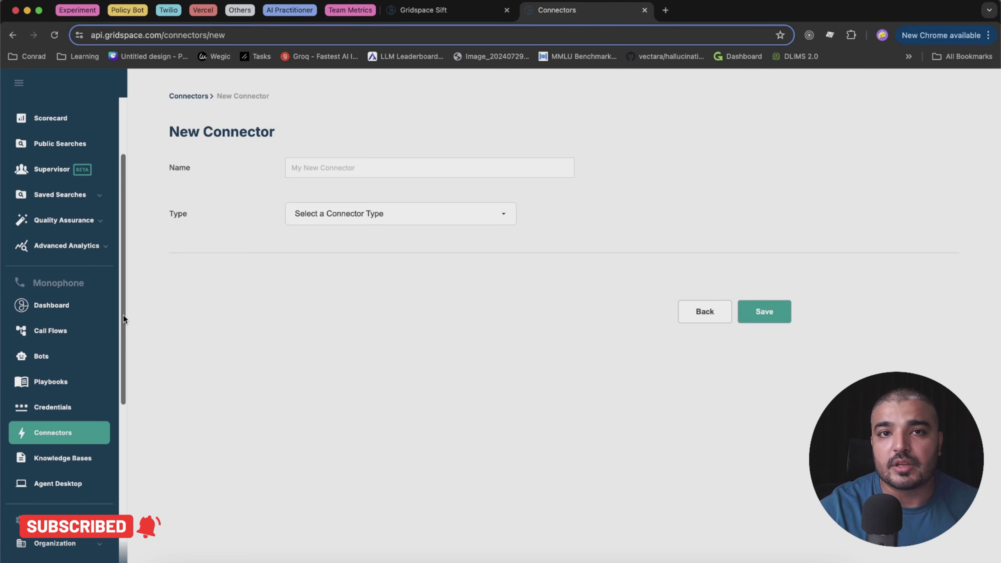
left_click_drag(124, 315, 124, 371)
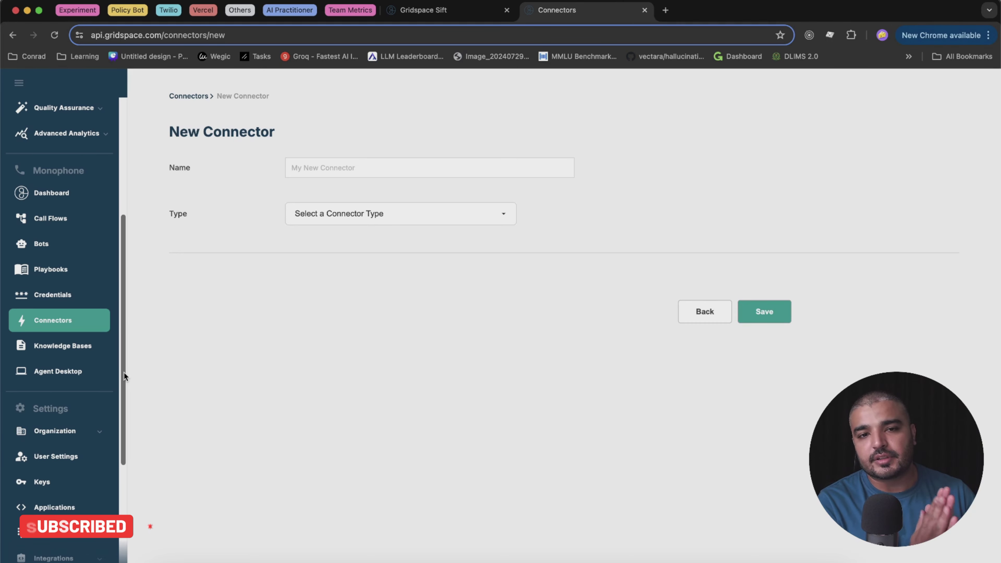